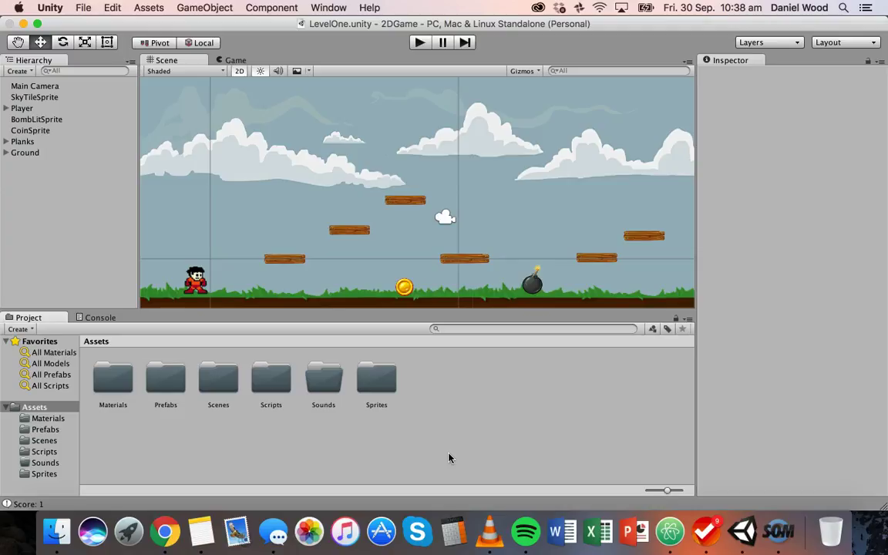
Play-test the game, making the player jump and run left and right to the coin
{"action": "left_click", "coordinate": [419, 42]}
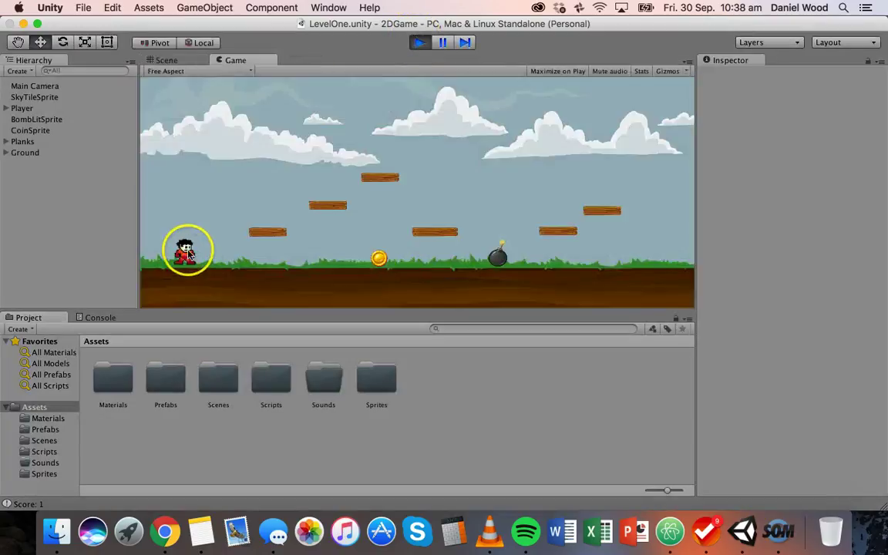
{"action": "left_click", "coordinate": [302, 239]}
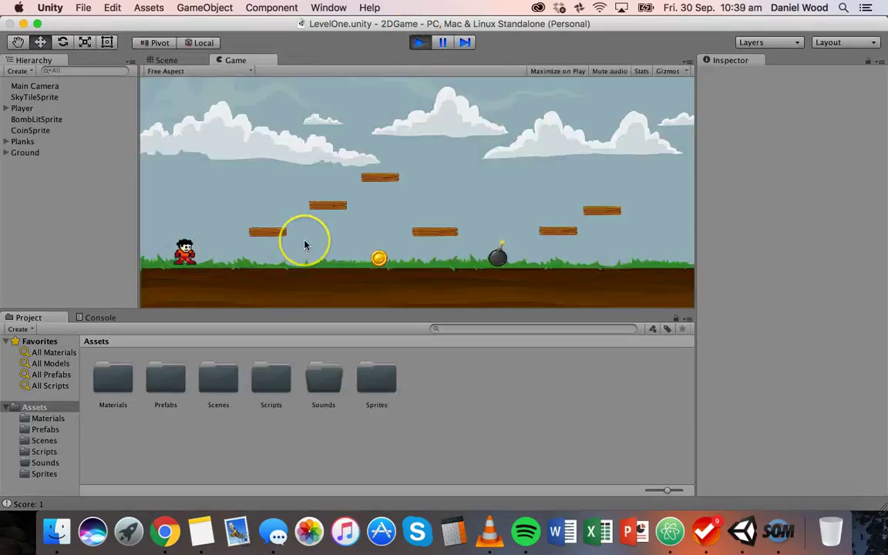
{"action": "key", "text": "space"}
{"action": "key", "text": "Left"}
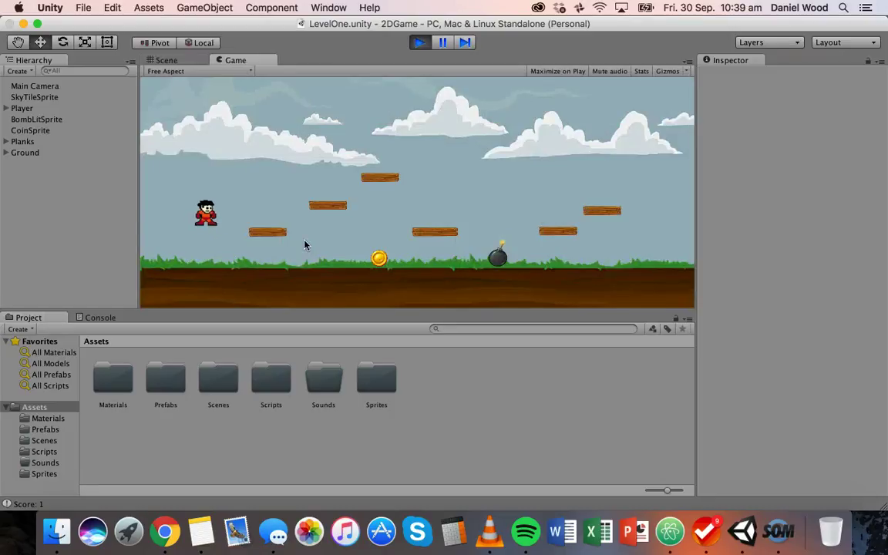
{"action": "key", "text": "Right"}
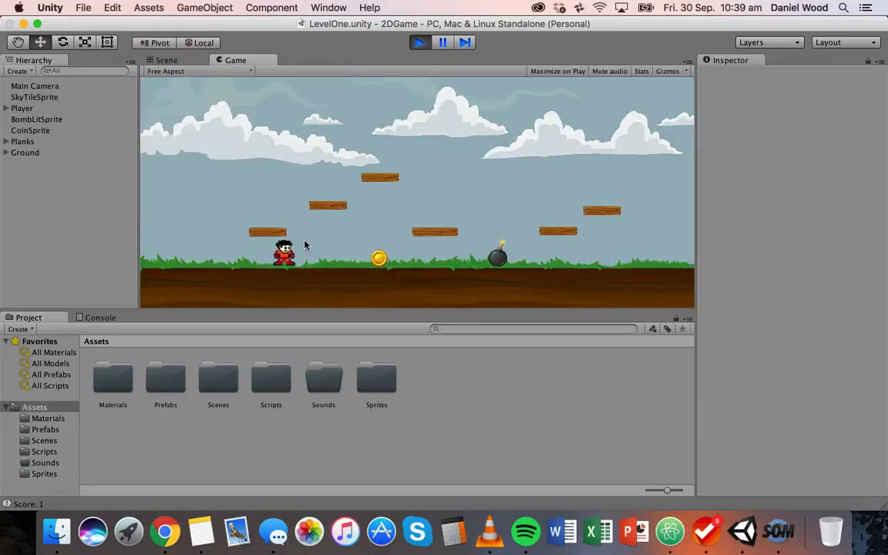
{"action": "key", "text": "Left"}
{"action": "key", "text": "Left"}
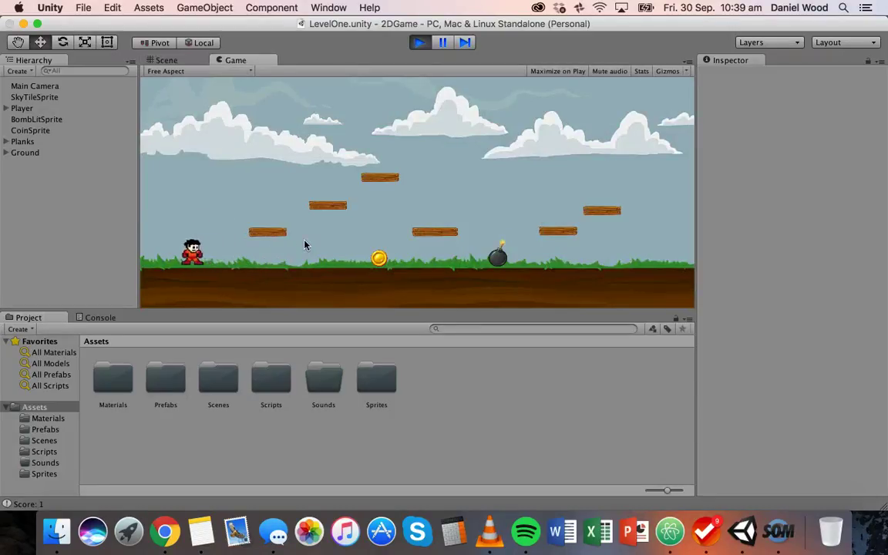
{"action": "key", "text": "Right"}
{"action": "key", "text": "Left"}
{"action": "key", "text": "Right"}
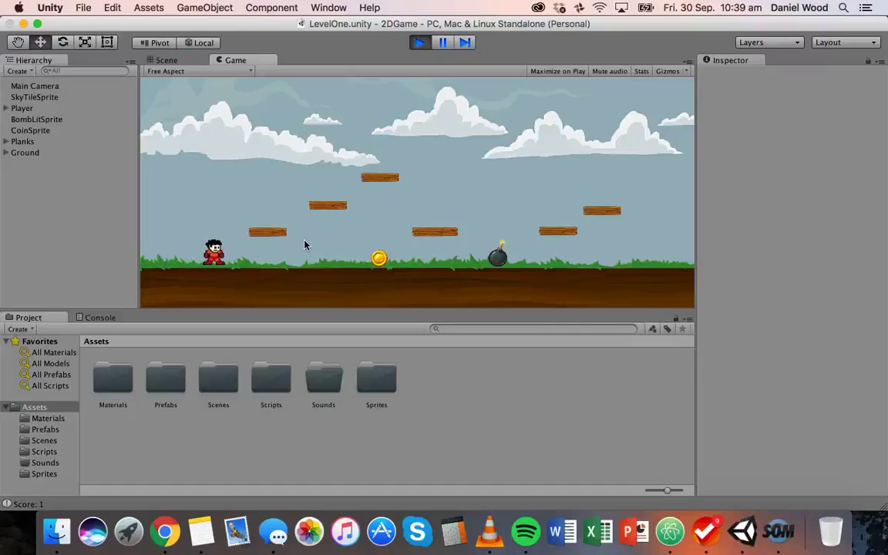
{"action": "key", "text": "Left"}
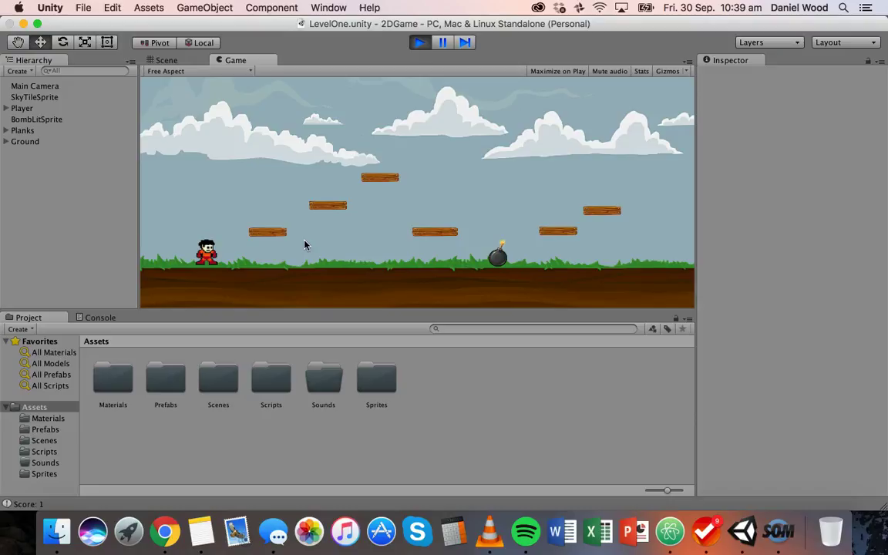
{"action": "left_click", "coordinate": [419, 42]}
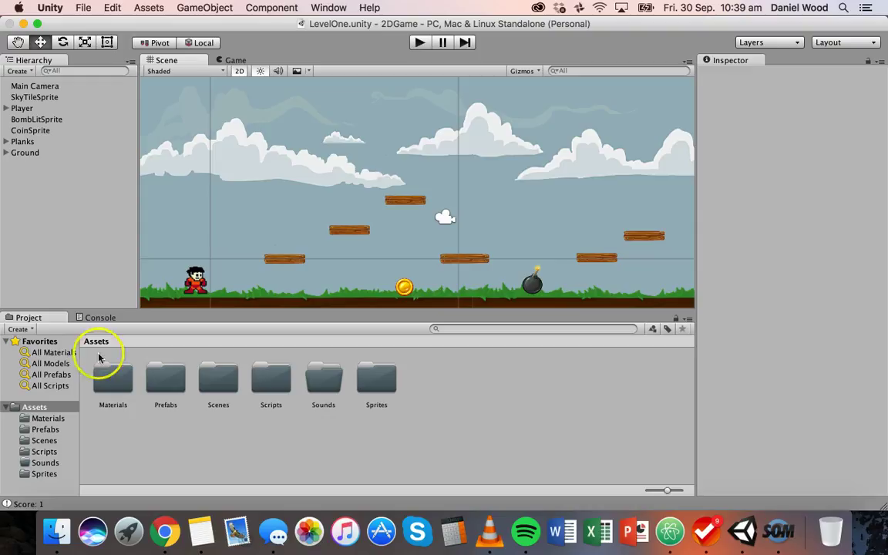
Preview the player_idle and player_jump images in the Character folder
{"action": "left_click", "coordinate": [56, 530]}
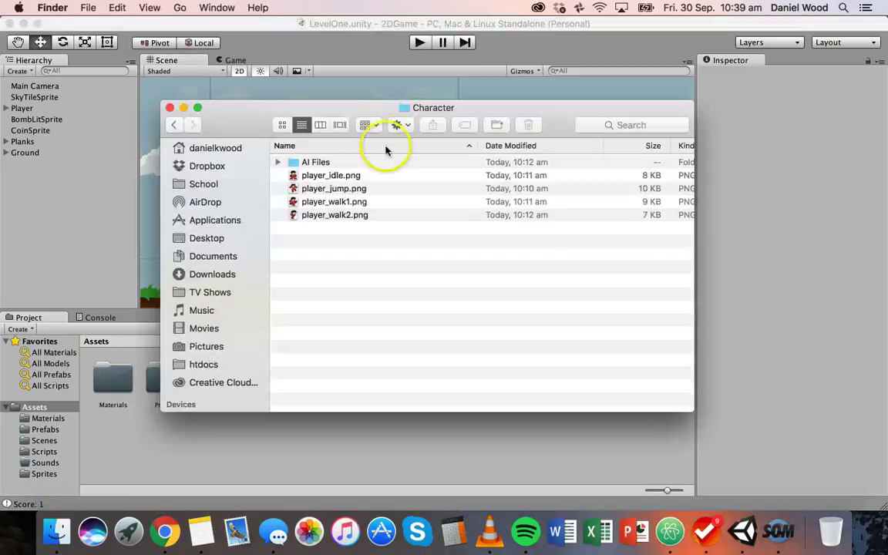
{"action": "left_click", "coordinate": [322, 175]}
{"action": "key", "text": "space"}
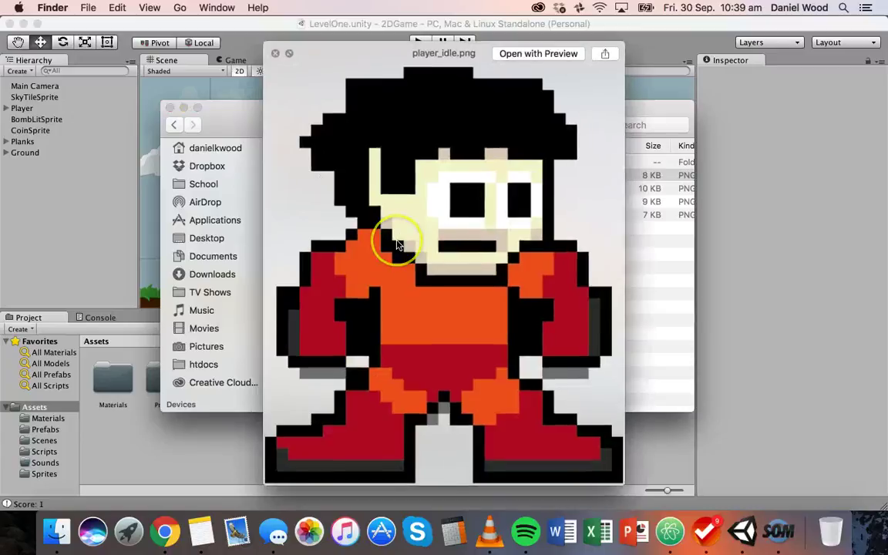
{"action": "key", "text": "space"}
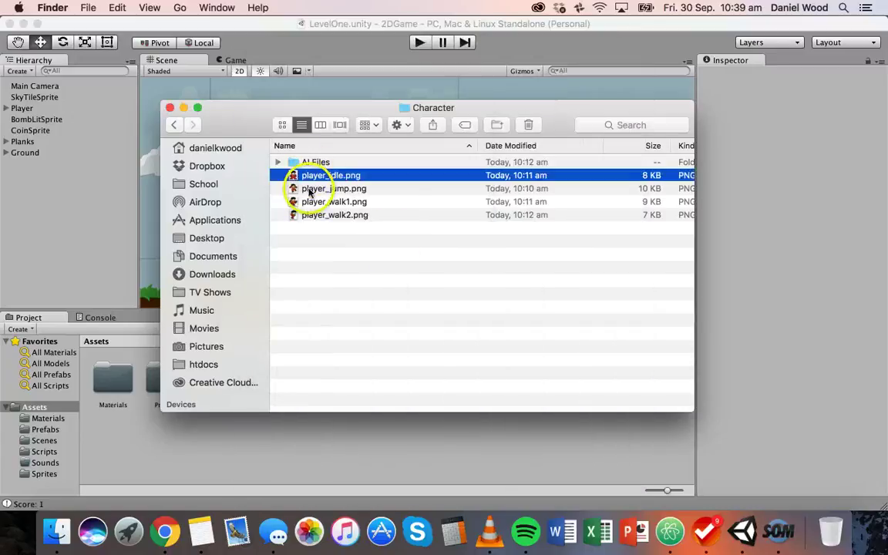
{"action": "left_click_drag", "start_coordinate": [233, 114], "coordinate": [373, 111]}
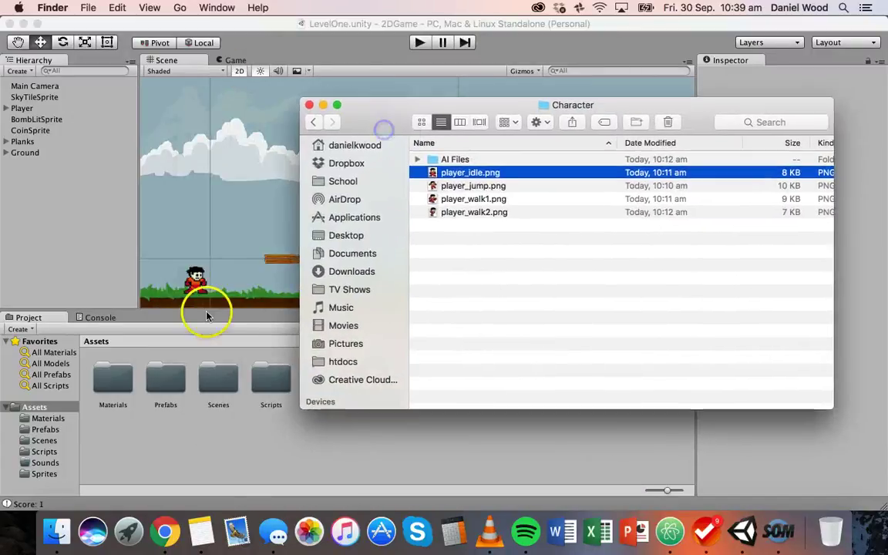
{"action": "left_click", "coordinate": [488, 187]}
{"action": "key", "text": "space"}
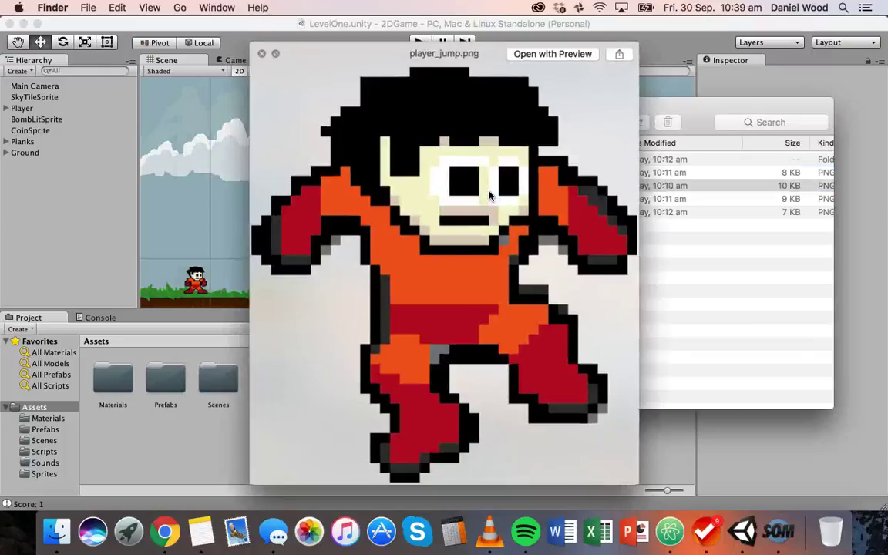
{"action": "key", "text": "space"}
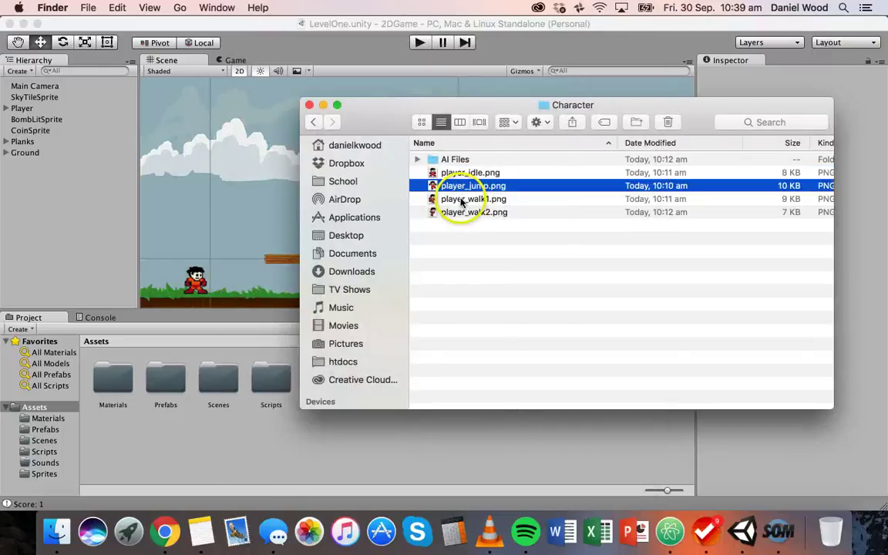
Preview player_walk1 and player_walk2, flipping between the two walk frames
{"action": "left_click", "coordinate": [460, 201]}
{"action": "key", "text": "space"}
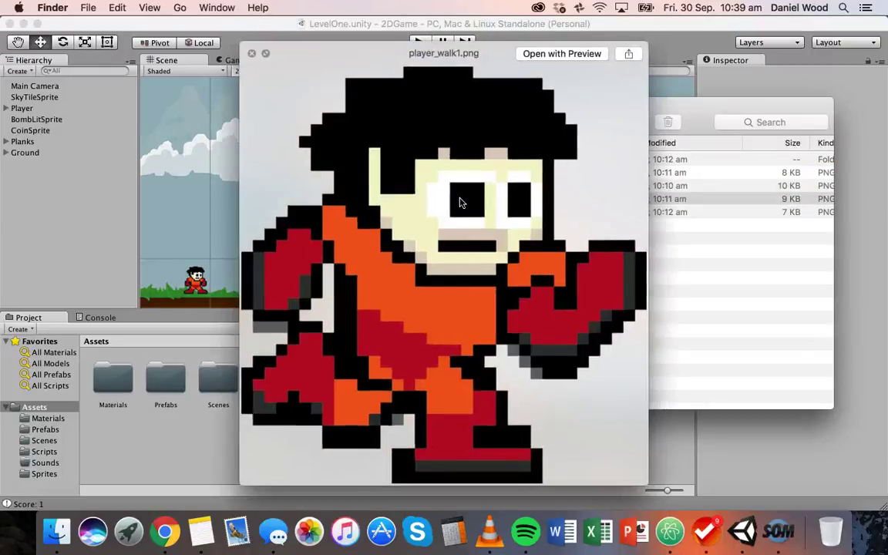
{"action": "key", "text": "Down"}
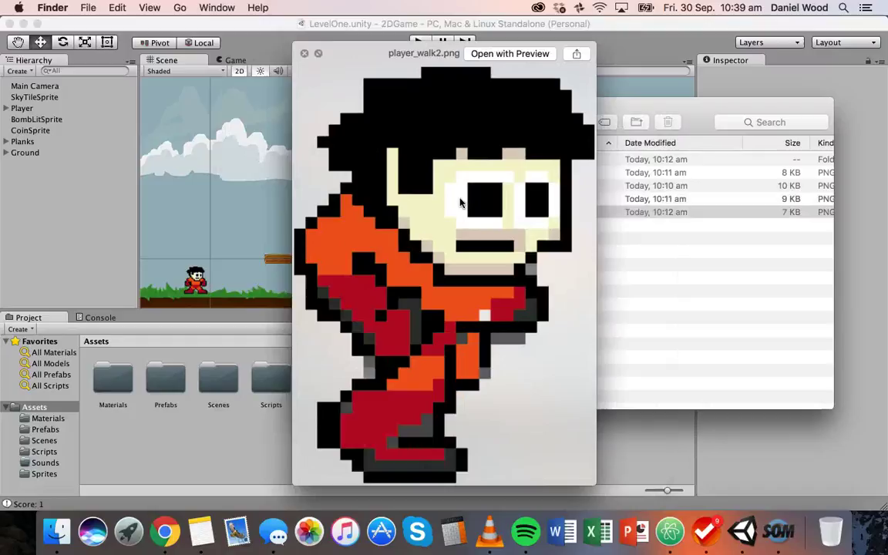
{"action": "key", "text": "Up"}
{"action": "key", "text": "Down"}
{"action": "key", "text": "Up"}
{"action": "key", "text": "Down"}
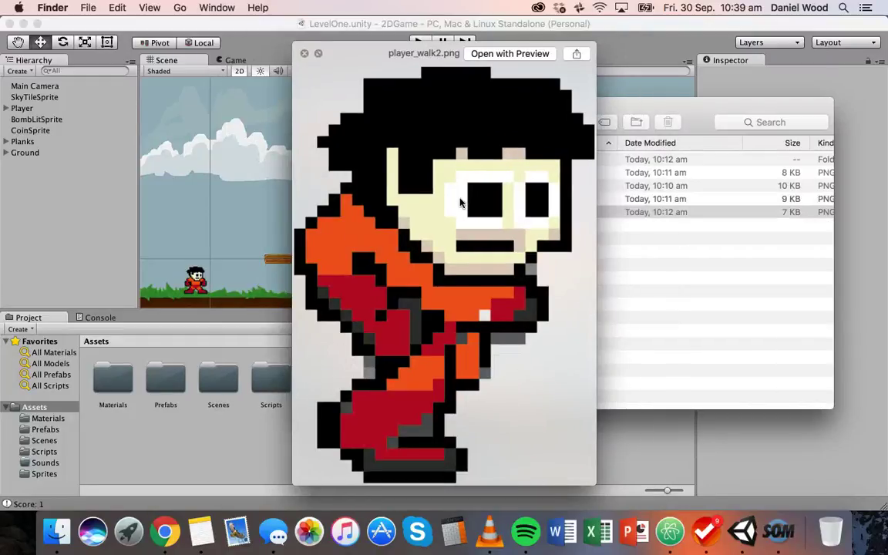
{"action": "key", "text": "Up"}
{"action": "key", "text": "Down"}
{"action": "key", "text": "Up"}
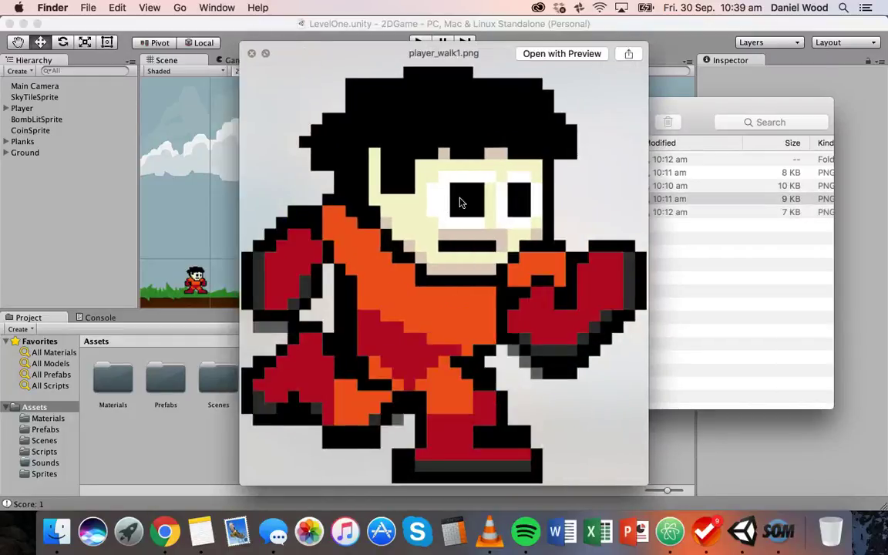
{"action": "key", "text": "space"}
{"action": "left_click_drag", "start_coordinate": [367, 104], "coordinate": [341, 102]}
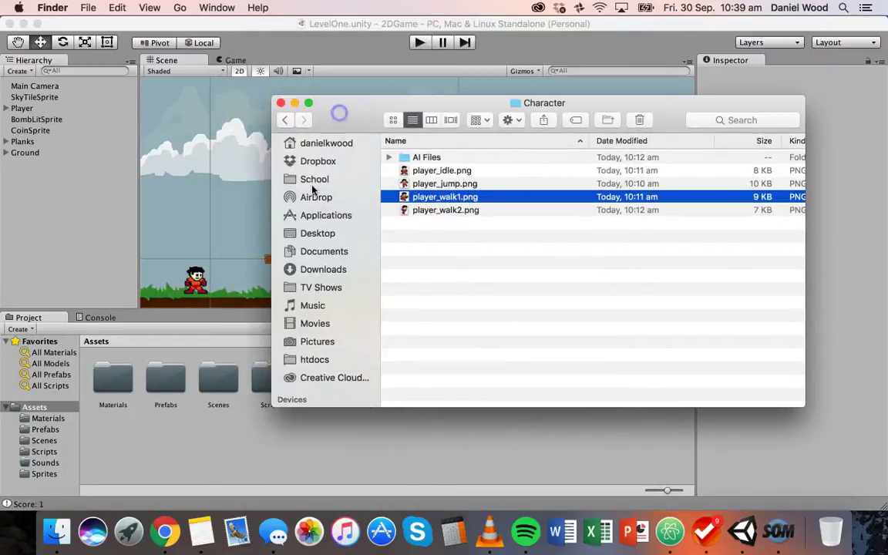
Drag player_jump, player_walk1 and player_walk2 into Unity's Sprites folder, then return to Assets
{"action": "left_click", "coordinate": [224, 426]}
{"action": "double_click", "coordinate": [370, 377]}
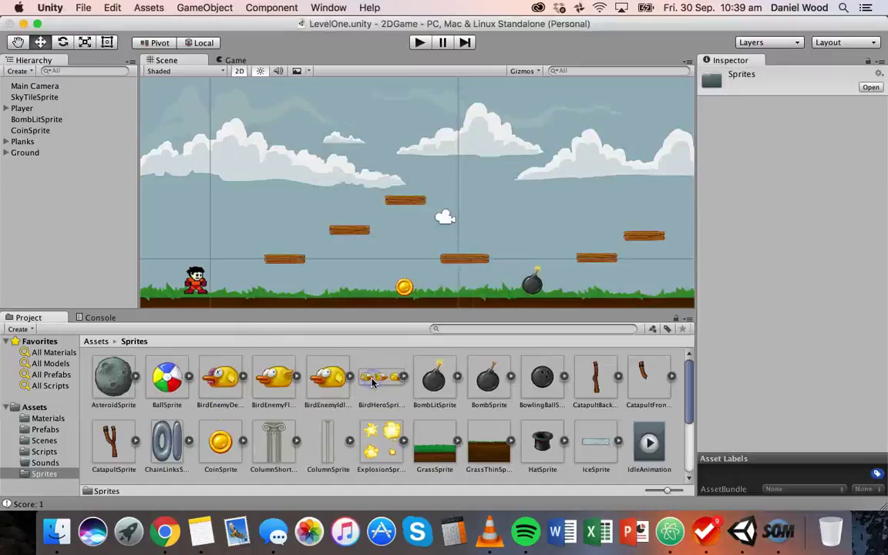
{"action": "scroll", "coordinate": [223, 377], "scroll_direction": "down", "scroll_amount": 5}
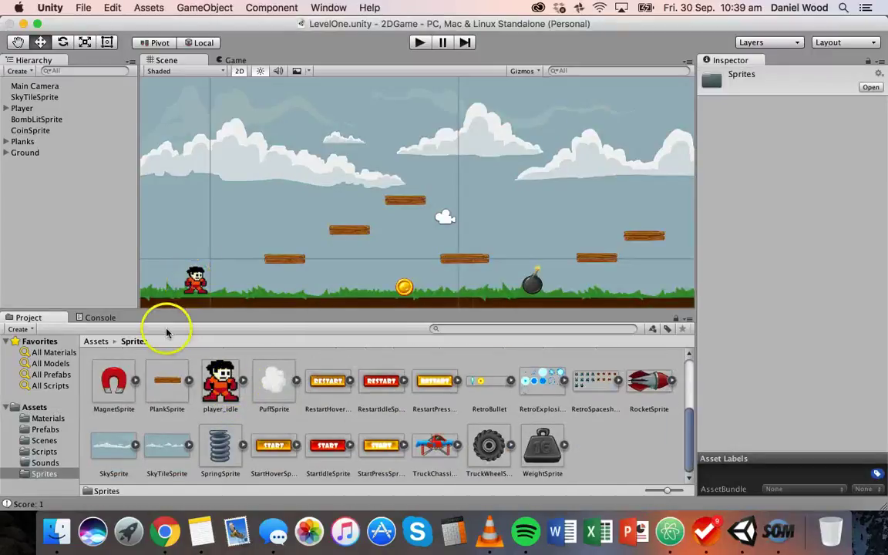
{"action": "left_click", "coordinate": [57, 530]}
{"action": "left_click", "coordinate": [422, 210]}
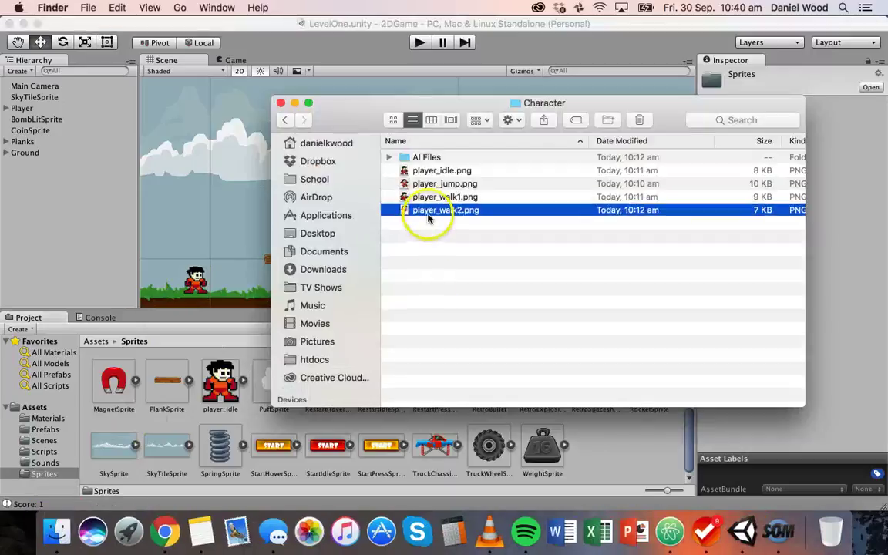
{"action": "left_click", "coordinate": [443, 183], "text": "shift"}
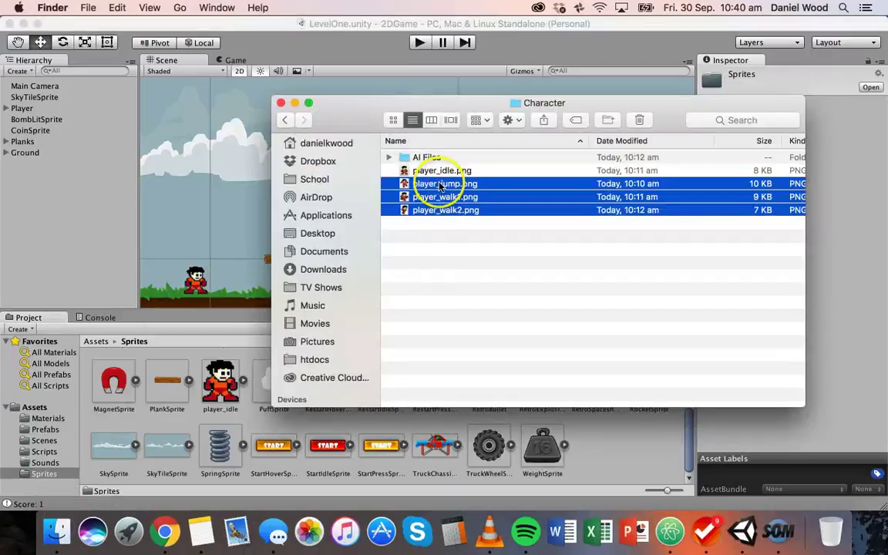
{"action": "left_click_drag", "start_coordinate": [445, 179], "coordinate": [604, 431]}
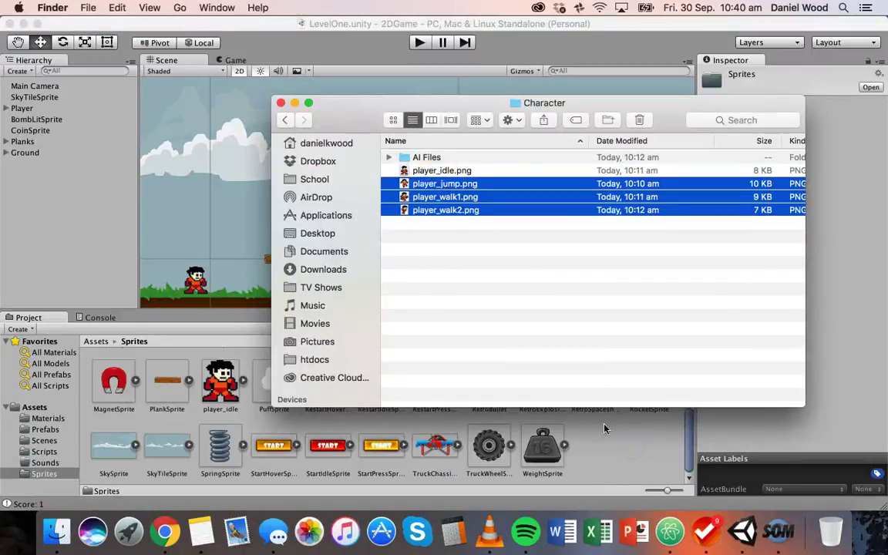
{"action": "left_click", "coordinate": [258, 433]}
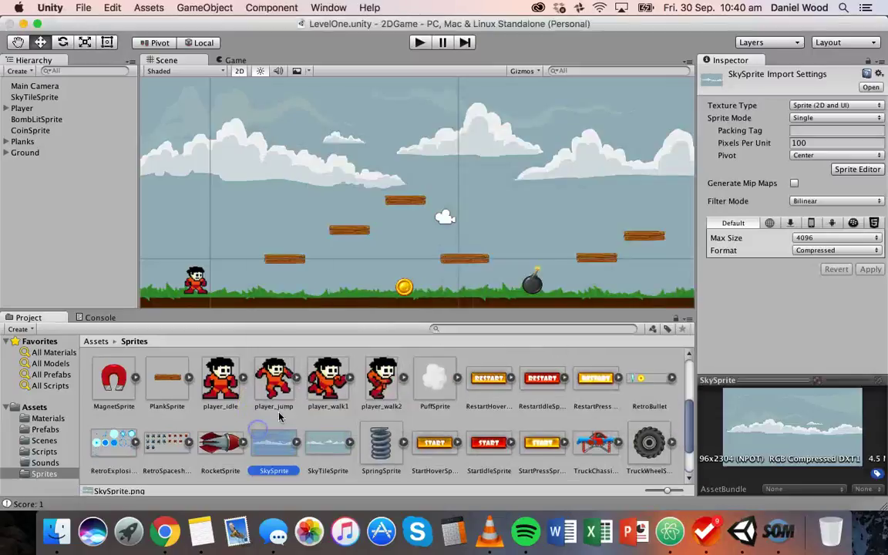
{"action": "left_click", "coordinate": [96, 341]}
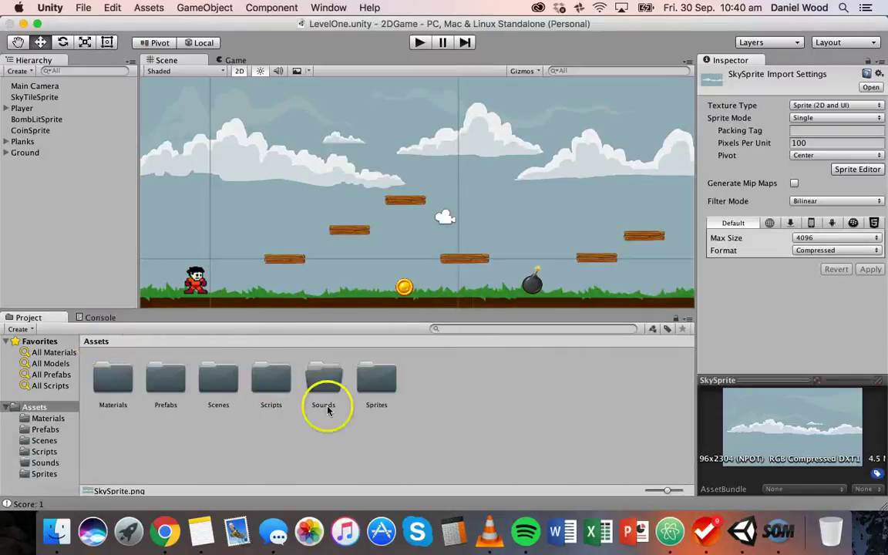
Open the Animation window for the Player and dock it beside Project and Console
{"action": "left_click", "coordinate": [192, 279]}
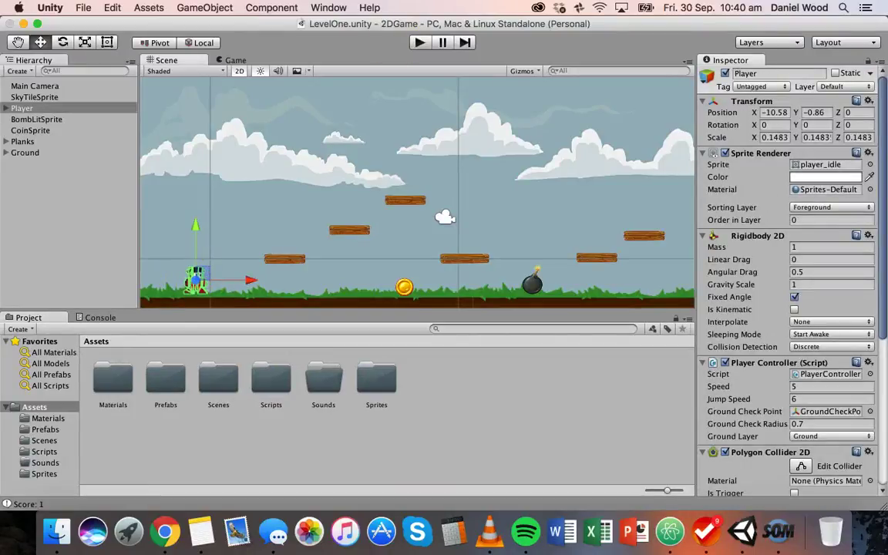
{"action": "left_click", "coordinate": [328, 8]}
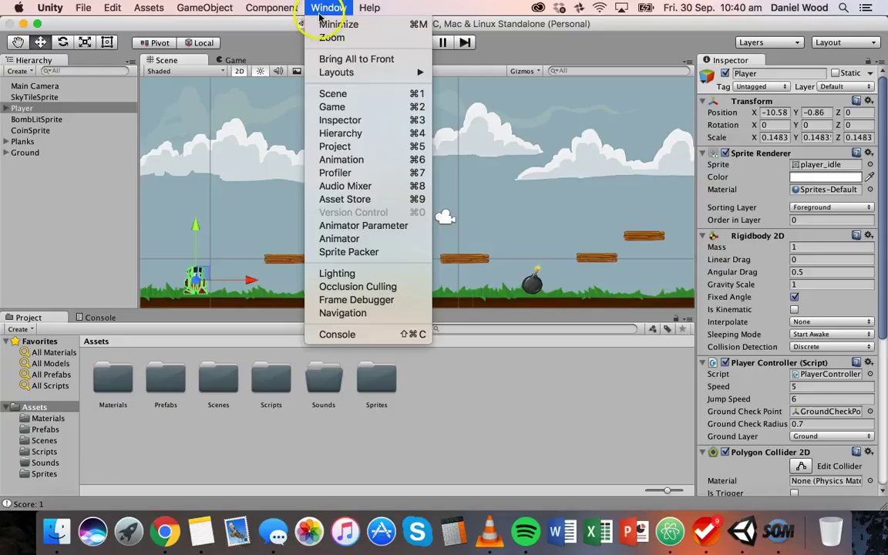
{"action": "left_click", "coordinate": [341, 159]}
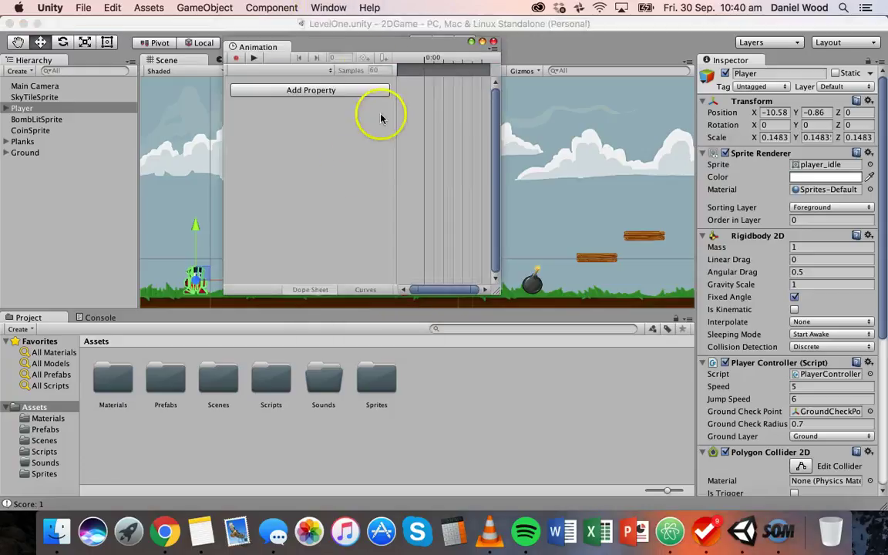
{"action": "left_click_drag", "start_coordinate": [348, 51], "coordinate": [395, 128]}
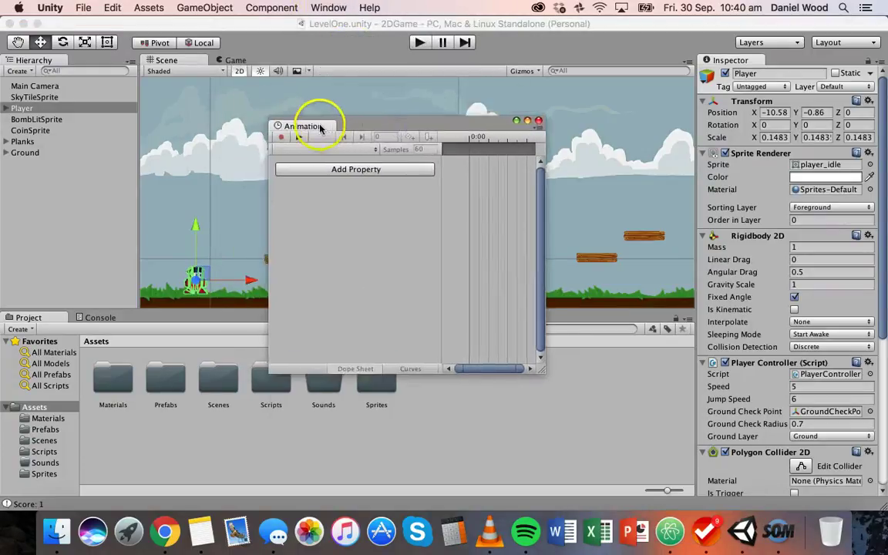
{"action": "left_click_drag", "start_coordinate": [279, 134], "coordinate": [34, 319]}
{"action": "left_click", "coordinate": [31, 318]}
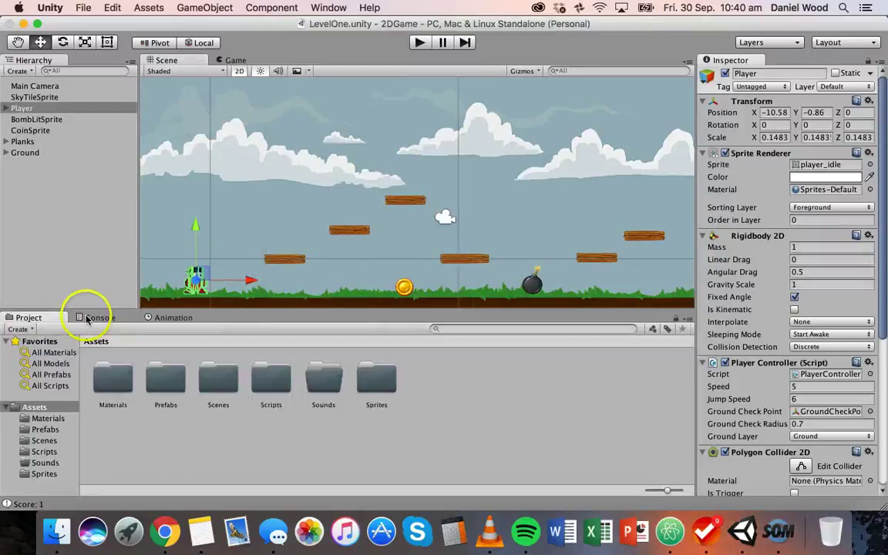
{"action": "left_click", "coordinate": [88, 319]}
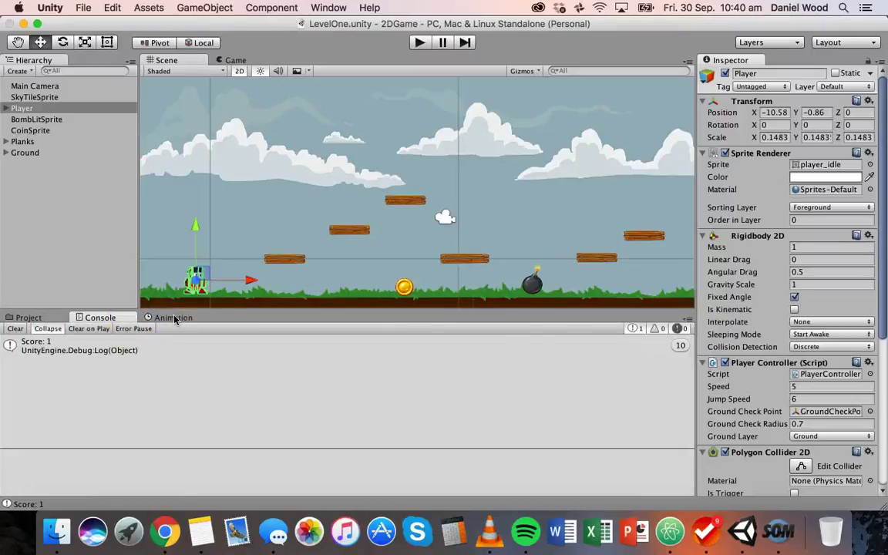
{"action": "left_click", "coordinate": [174, 318]}
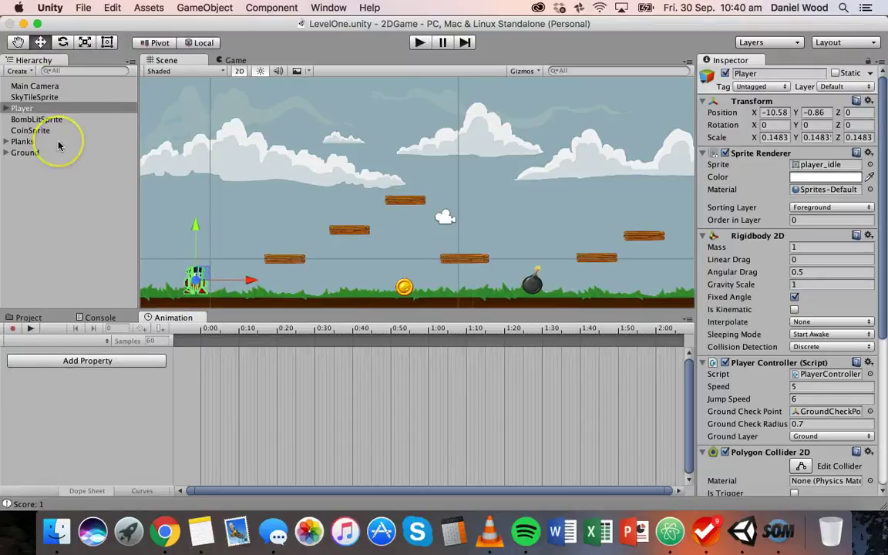
Save a new PlayerWalk clip for the Player into a new Assets/Animations folder
{"action": "left_click", "coordinate": [18, 109]}
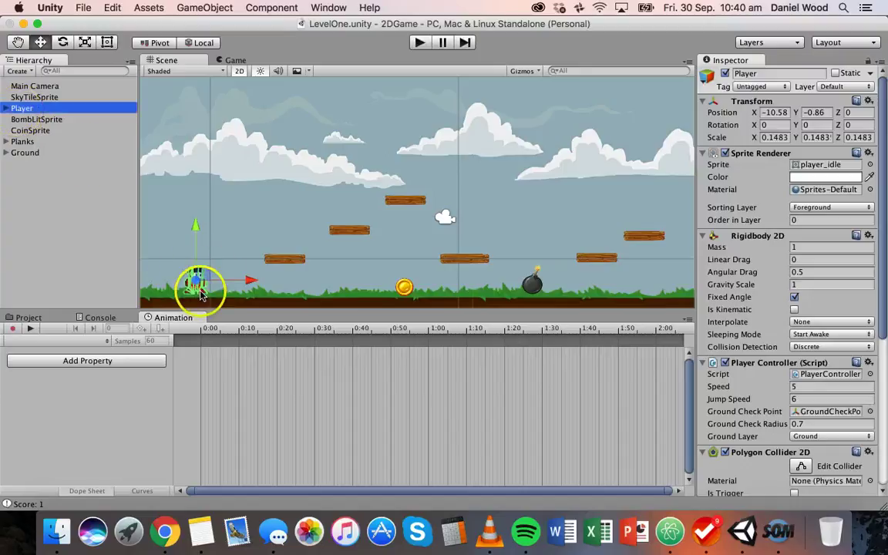
{"action": "left_click", "coordinate": [84, 361]}
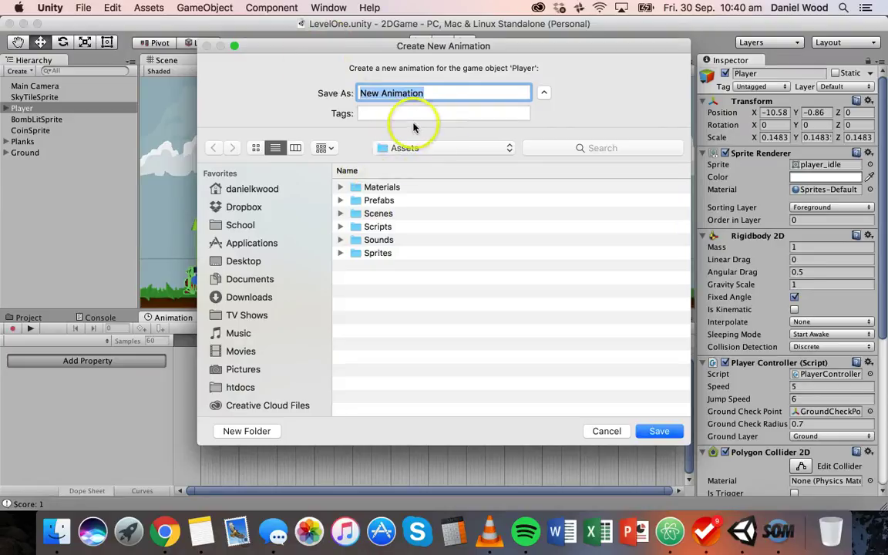
{"action": "left_click", "coordinate": [391, 147]}
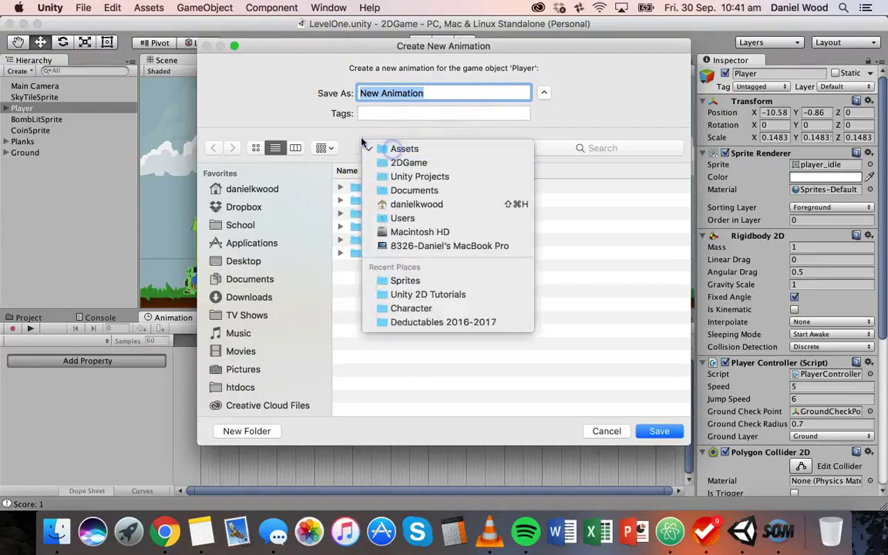
{"action": "left_click", "coordinate": [391, 151]}
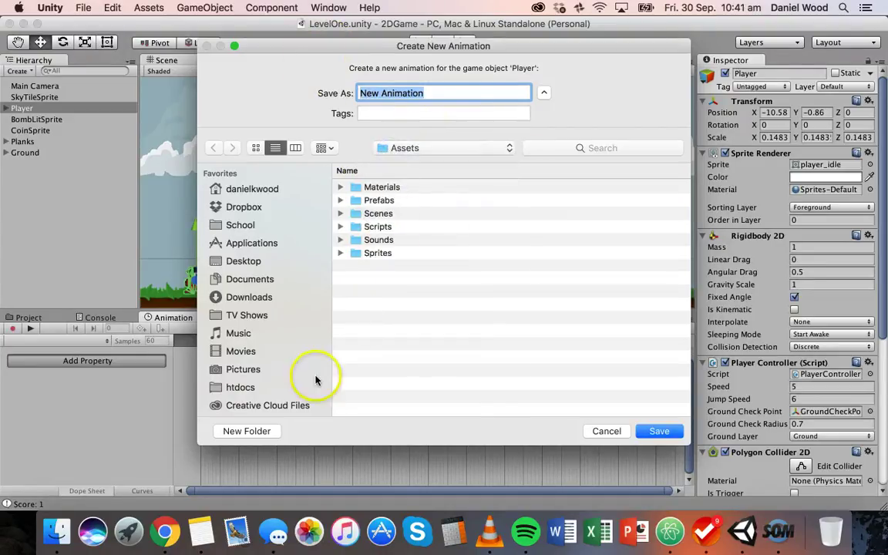
{"action": "left_click", "coordinate": [262, 430]}
{"action": "type", "text": "A"}
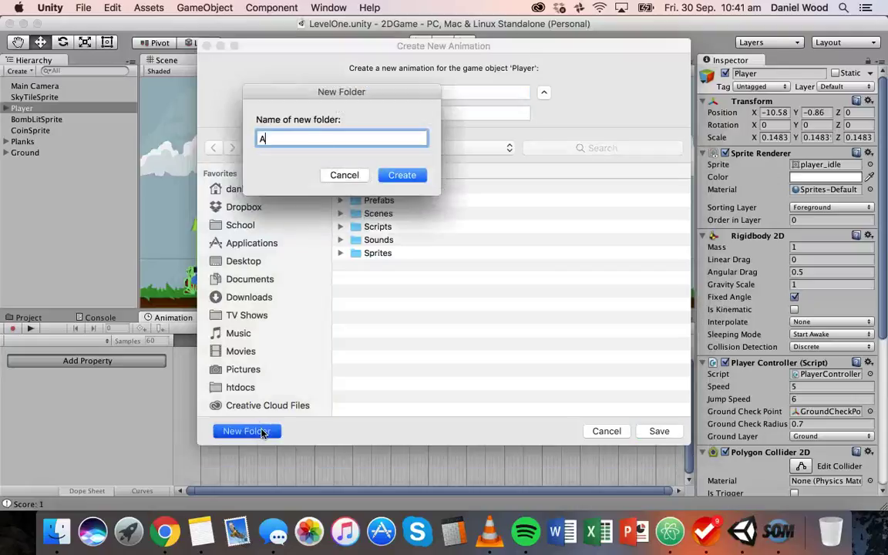
{"action": "type", "text": "nimations"}
{"action": "key", "text": "Return"}
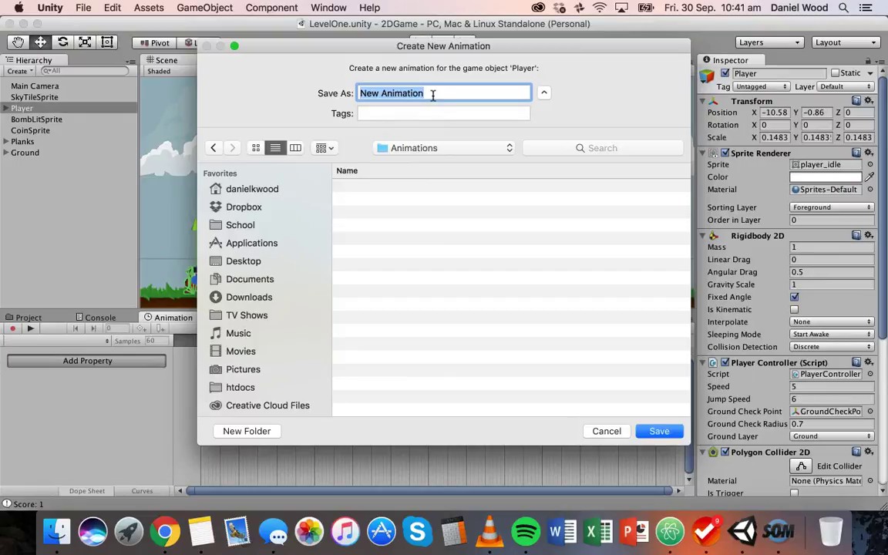
{"action": "type", "text": "P"}
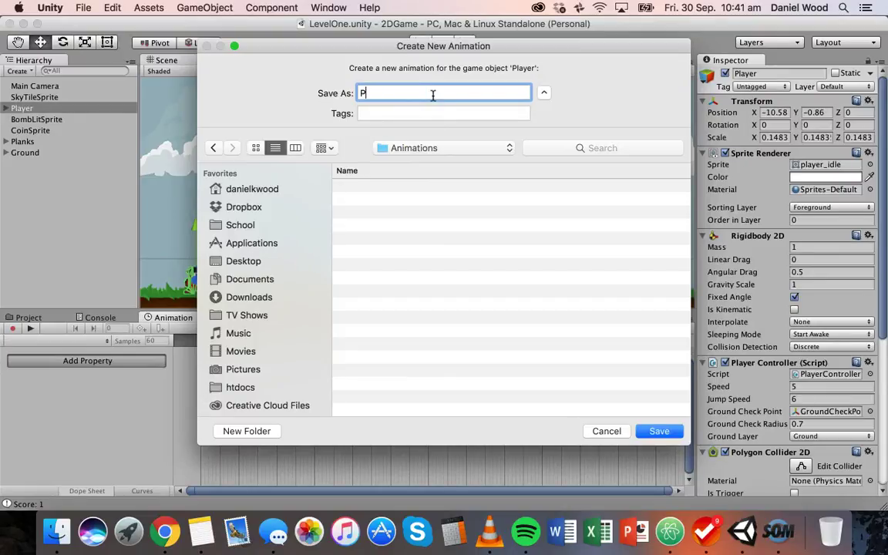
{"action": "type", "text": "layerWalk"}
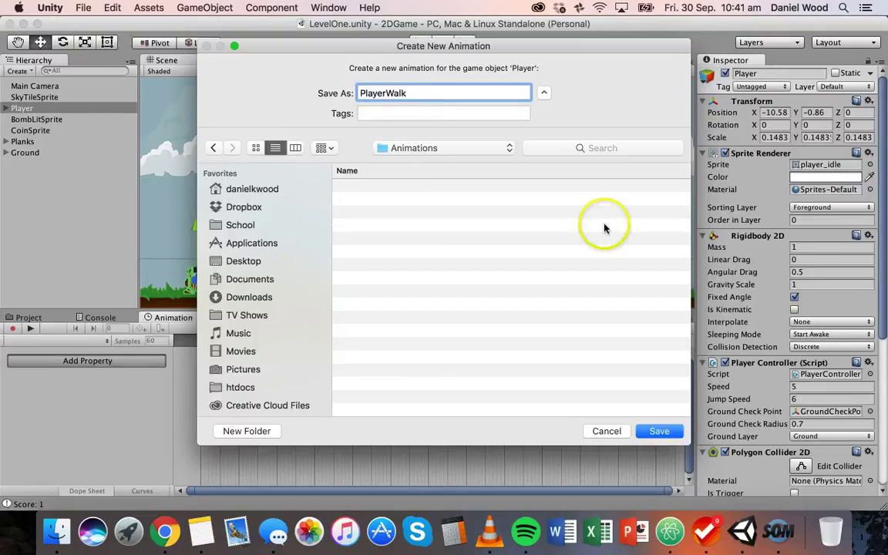
{"action": "left_click", "coordinate": [659, 430]}
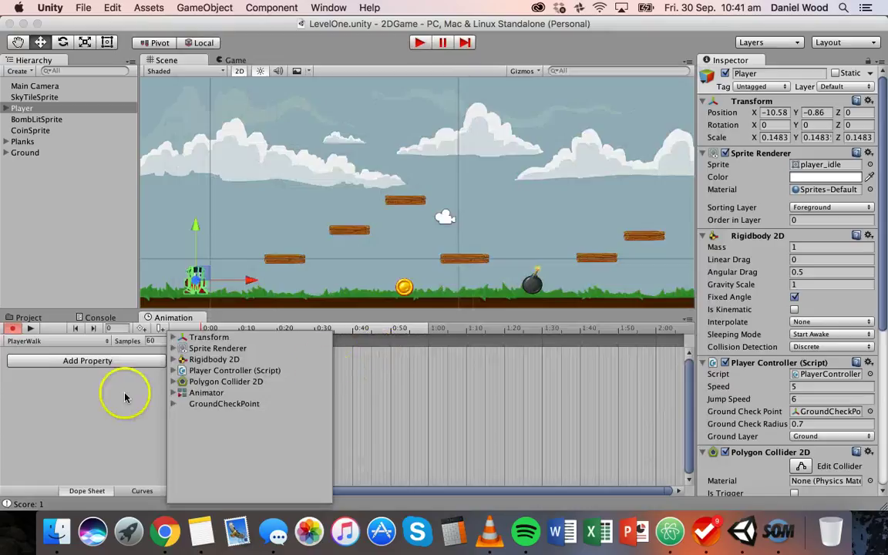
{"action": "left_click", "coordinate": [108, 393]}
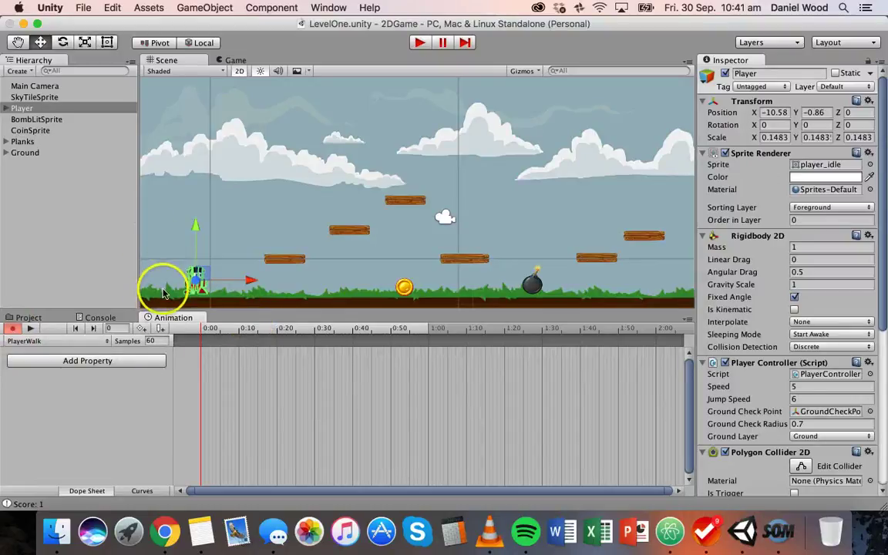
Open the Sprites folder in the Project tab, comparing it with the PlayerWalk timeline
{"action": "left_click", "coordinate": [28, 316]}
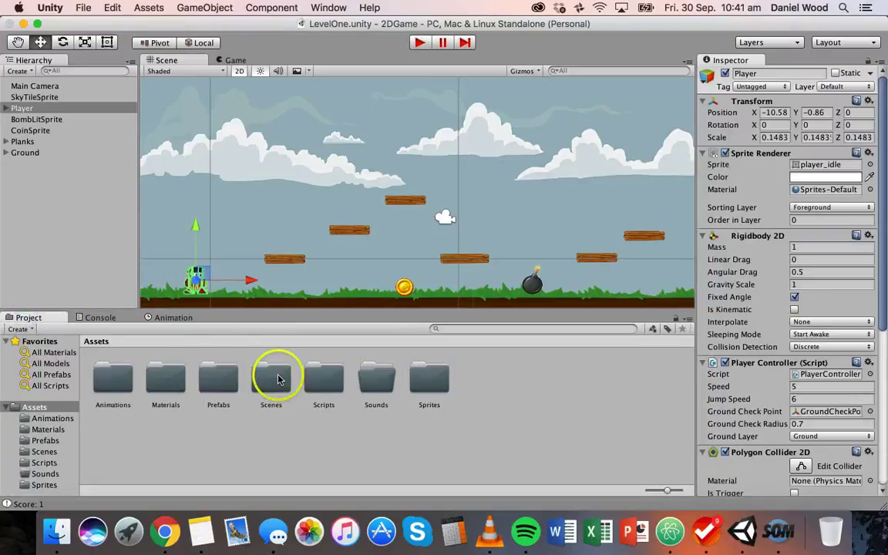
{"action": "double_click", "coordinate": [428, 379]}
{"action": "scroll", "coordinate": [331, 389], "scroll_direction": "down", "scroll_amount": 2}
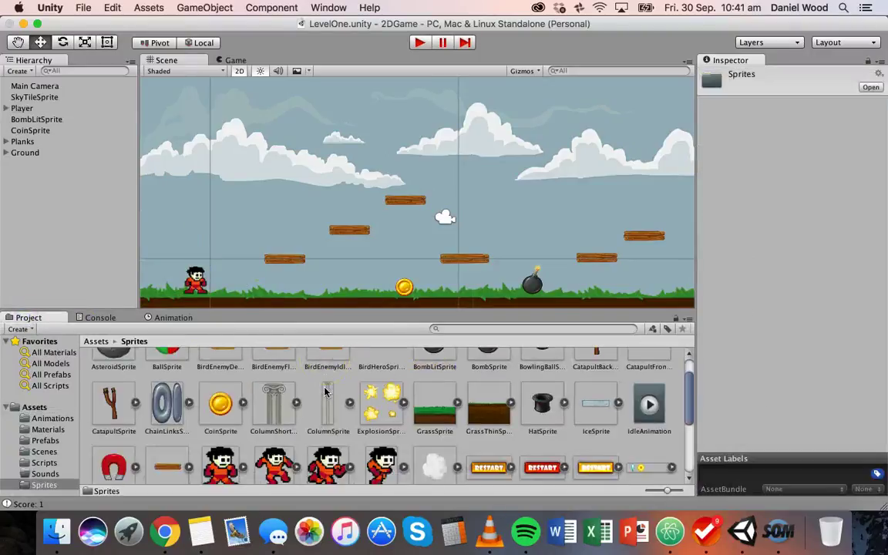
{"action": "scroll", "coordinate": [325, 392], "scroll_direction": "down", "scroll_amount": 3}
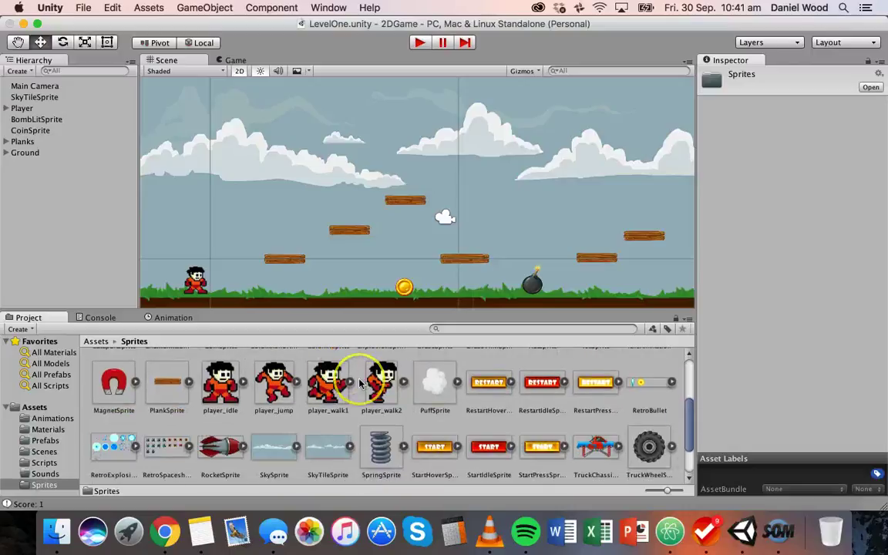
{"action": "left_click", "coordinate": [173, 317]}
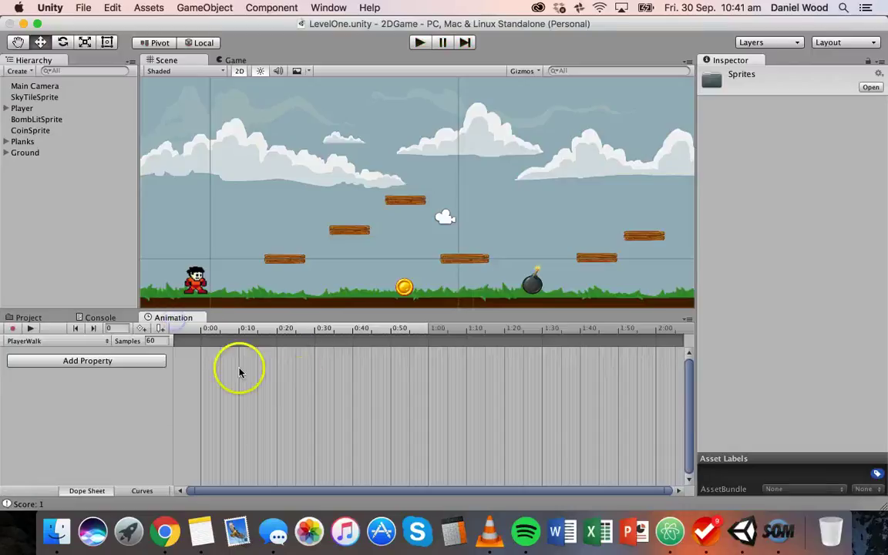
{"action": "left_click", "coordinate": [44, 317]}
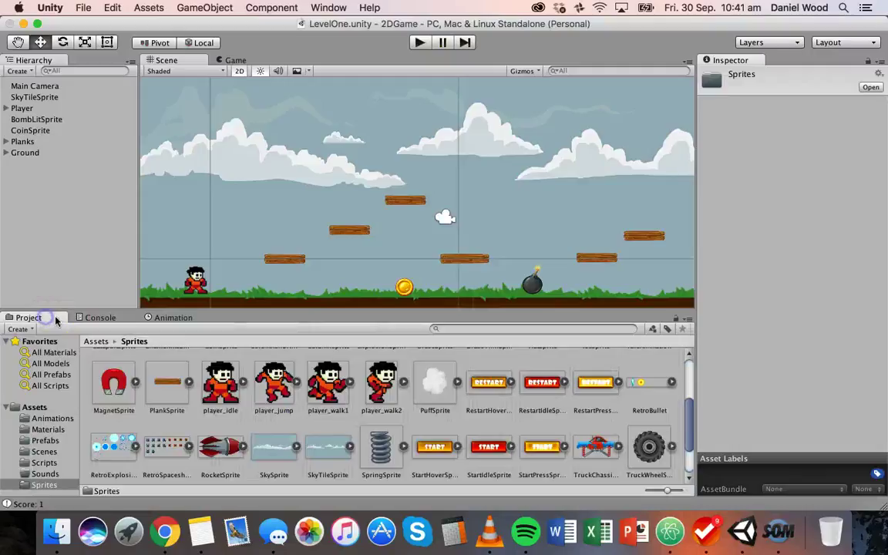
{"action": "left_click", "coordinate": [156, 319]}
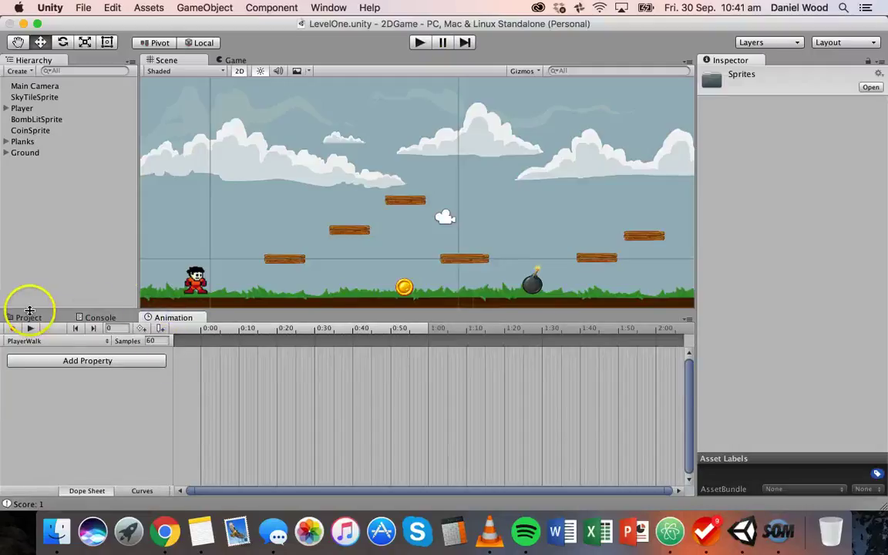
{"action": "left_click", "coordinate": [34, 317]}
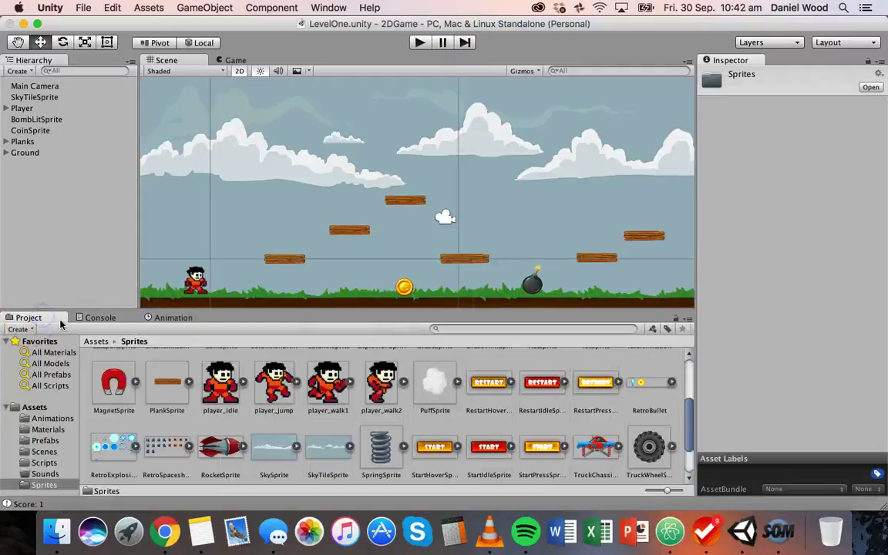
{"action": "left_click", "coordinate": [37, 318]}
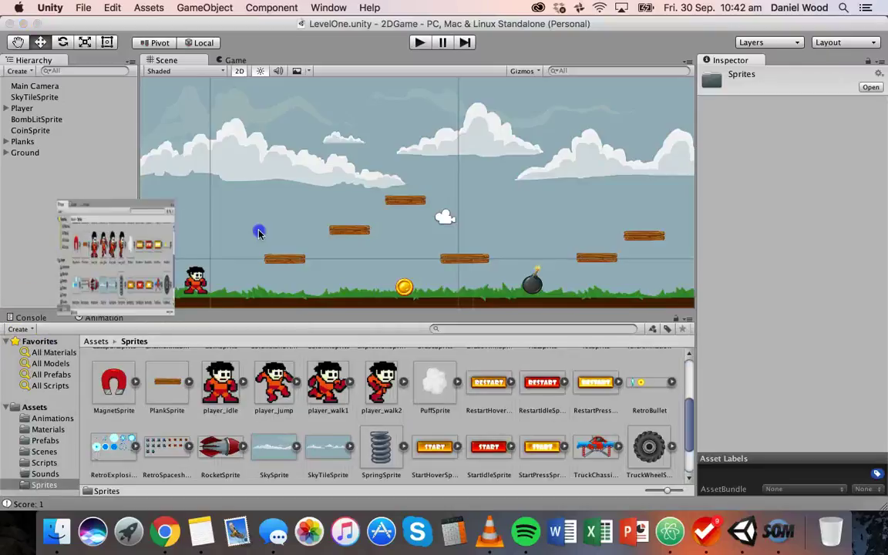
Dock the Project browser beside the Scene view, keeping the PlayerWalk timeline visible
{"action": "left_click_drag", "start_coordinate": [259, 232], "coordinate": [543, 174]}
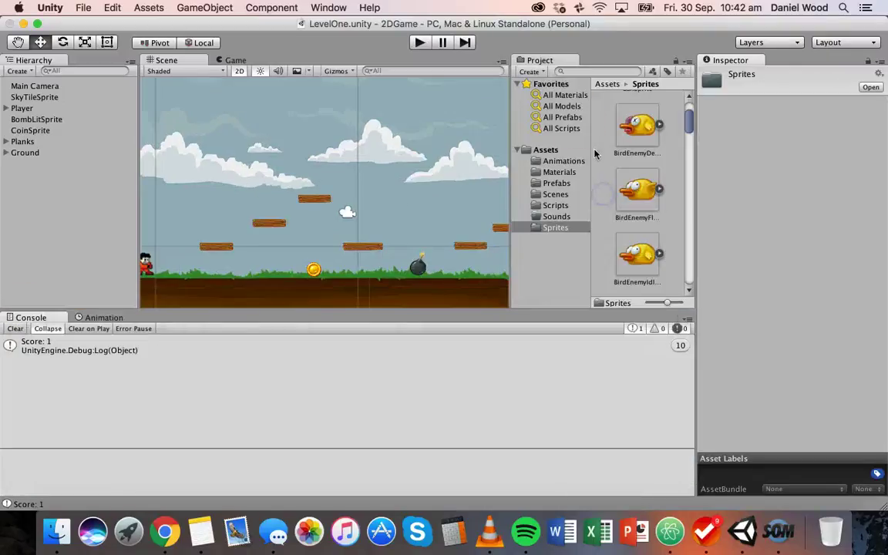
{"action": "left_click", "coordinate": [111, 320]}
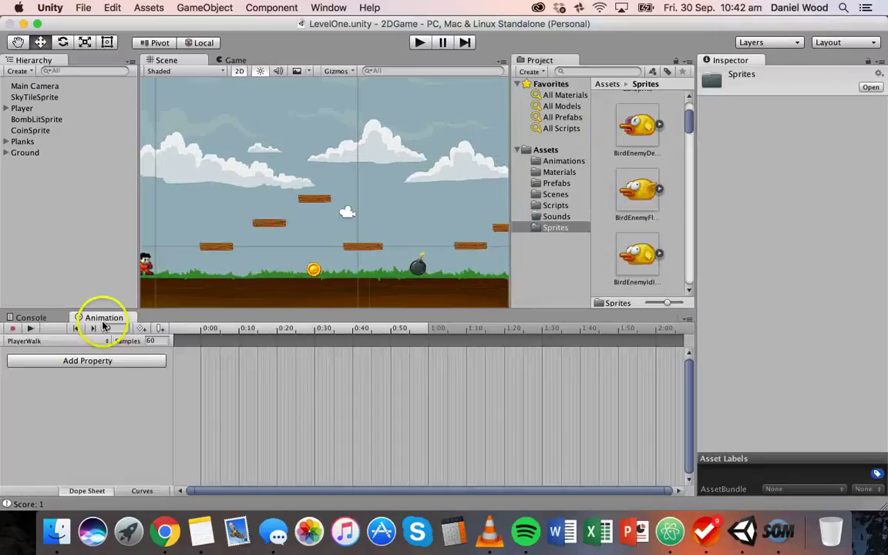
{"action": "scroll", "coordinate": [647, 191], "scroll_direction": "down", "scroll_amount": 10}
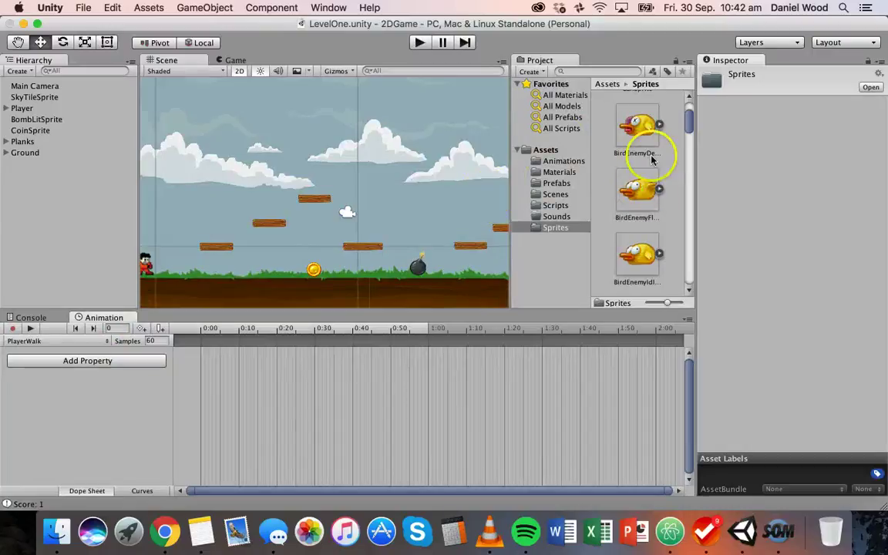
{"action": "scroll", "coordinate": [651, 160], "scroll_direction": "down", "scroll_amount": 10}
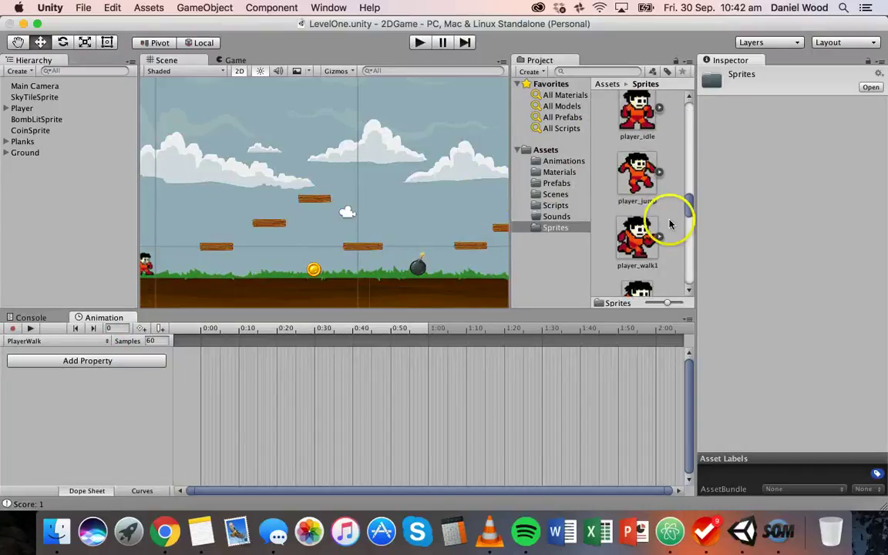
{"action": "scroll", "coordinate": [647, 192], "scroll_direction": "down", "scroll_amount": 3}
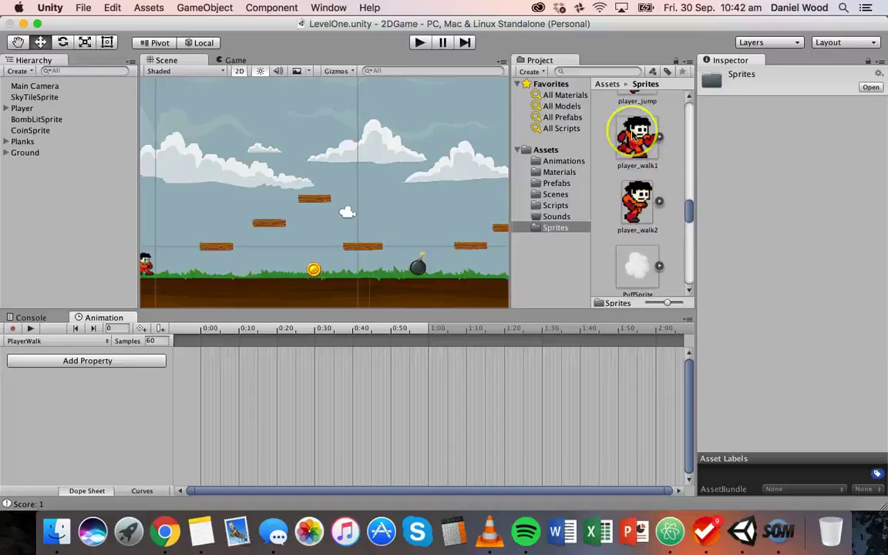
Add player_walk1 and player_walk2 as the PlayerWalk keyframes and centre the Player in view
{"action": "left_click_drag", "start_coordinate": [631, 134], "coordinate": [202, 354]}
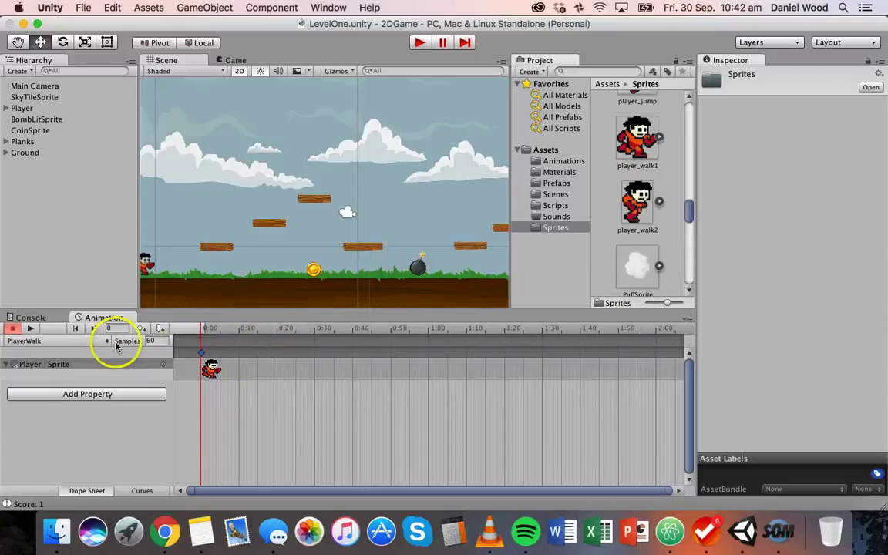
{"action": "left_click", "coordinate": [150, 341]}
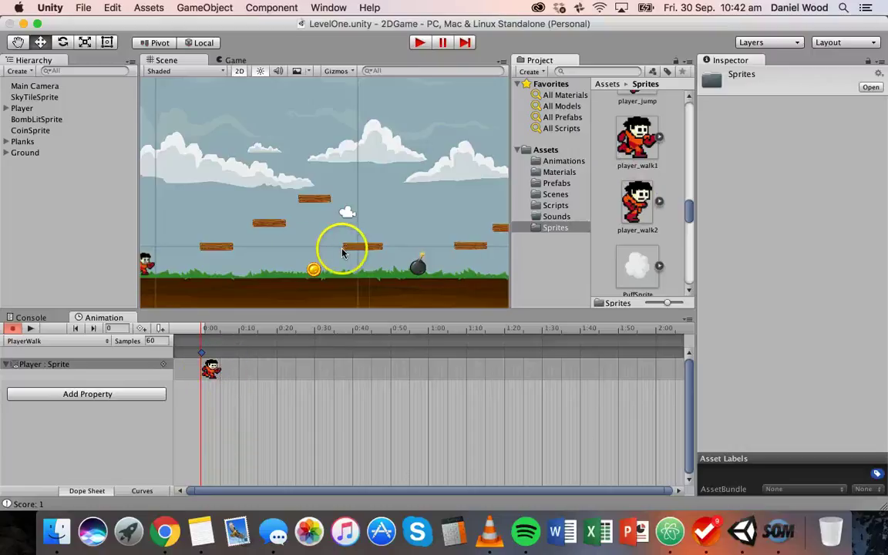
{"action": "middle_click_drag", "start_coordinate": [292, 257], "coordinate": [326, 251]}
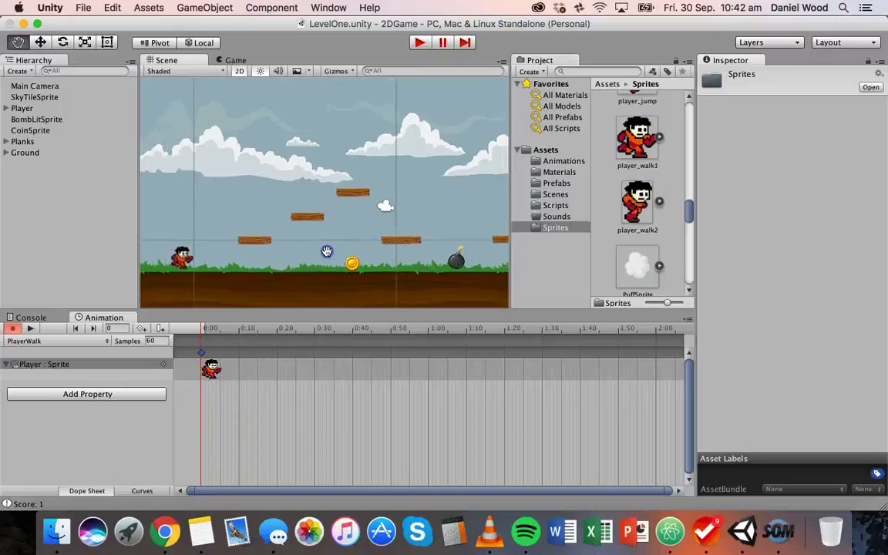
{"action": "left_click_drag", "start_coordinate": [614, 202], "coordinate": [222, 359]}
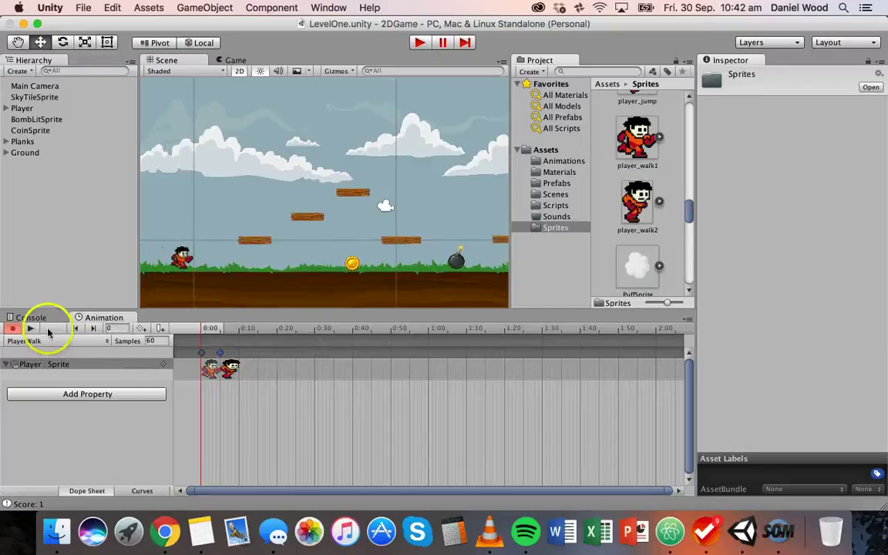
{"action": "scroll", "coordinate": [232, 214], "scroll_direction": "up", "scroll_amount": 5}
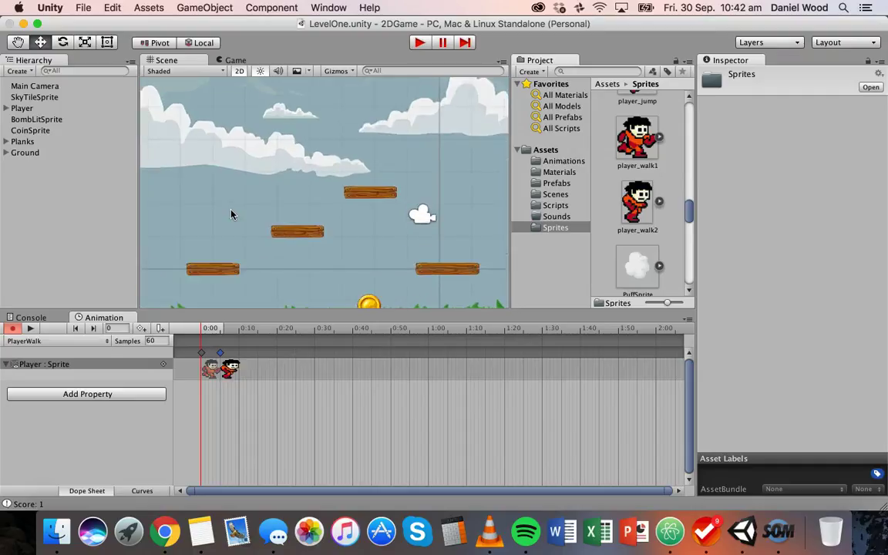
{"action": "middle_click_drag", "start_coordinate": [204, 252], "coordinate": [356, 199]}
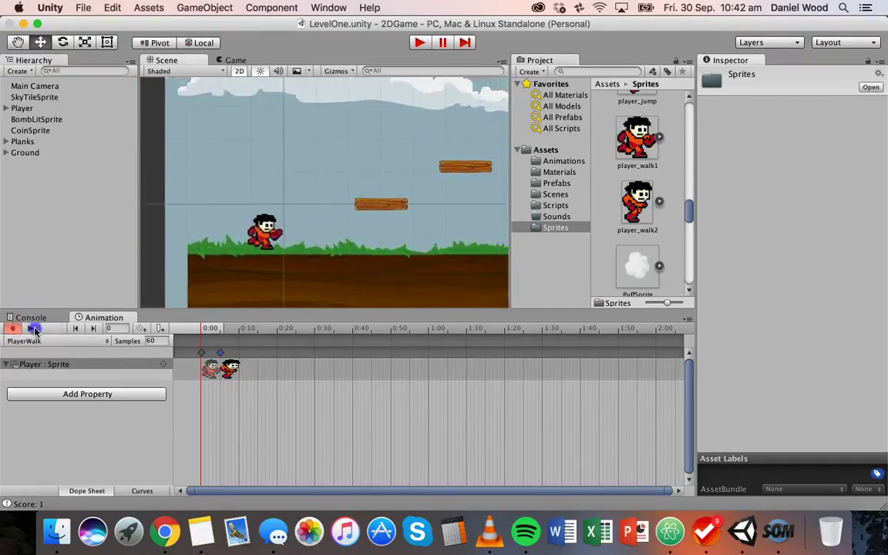
Preview PlayerWalk, then set its Samples to 8, keeping PlayerWalk as the current clip
{"action": "left_click", "coordinate": [35, 330]}
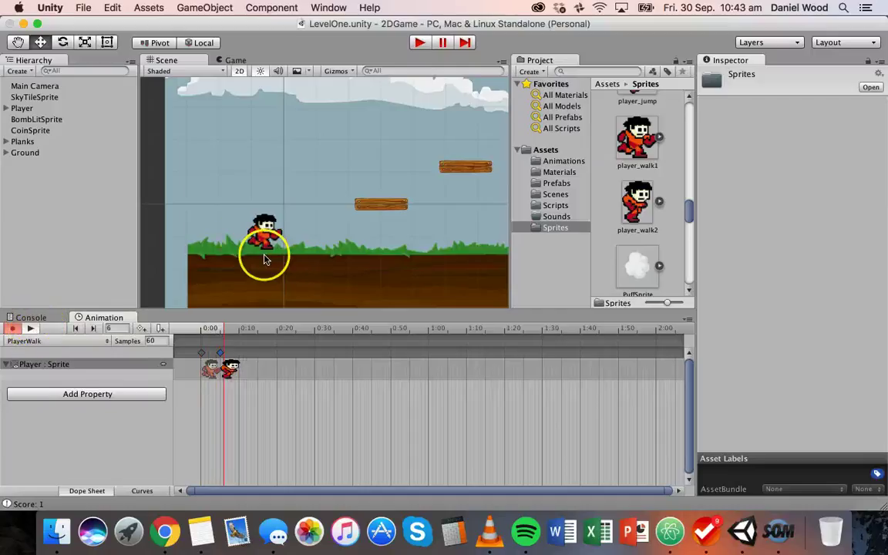
{"action": "left_click", "coordinate": [32, 329]}
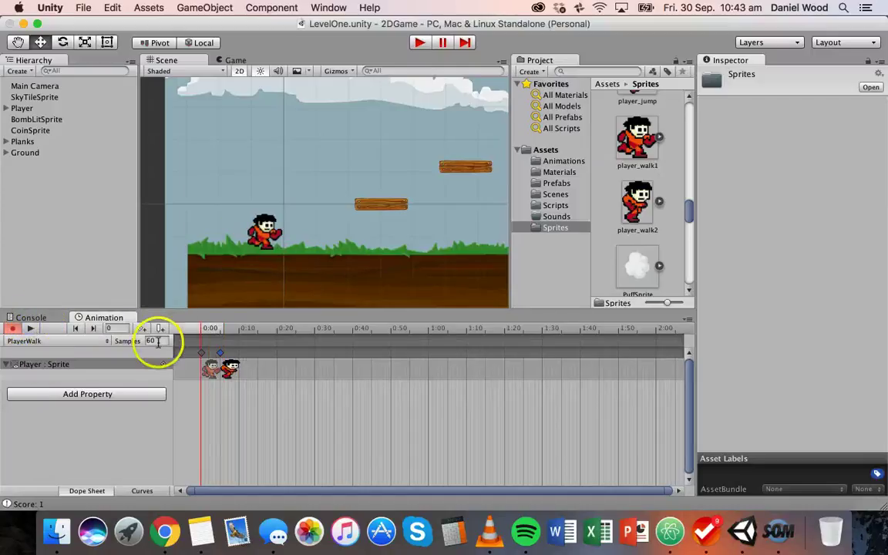
{"action": "type", "text": "10"}
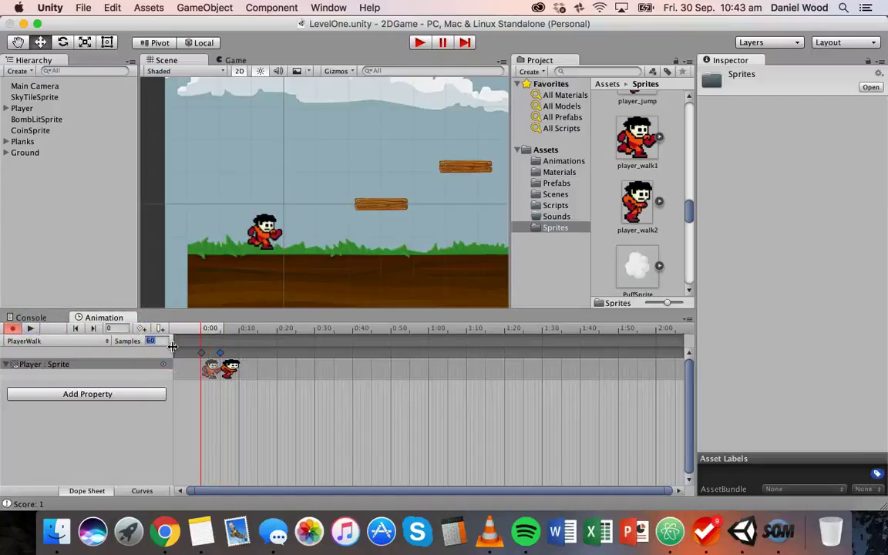
{"action": "type", "text": "30"}
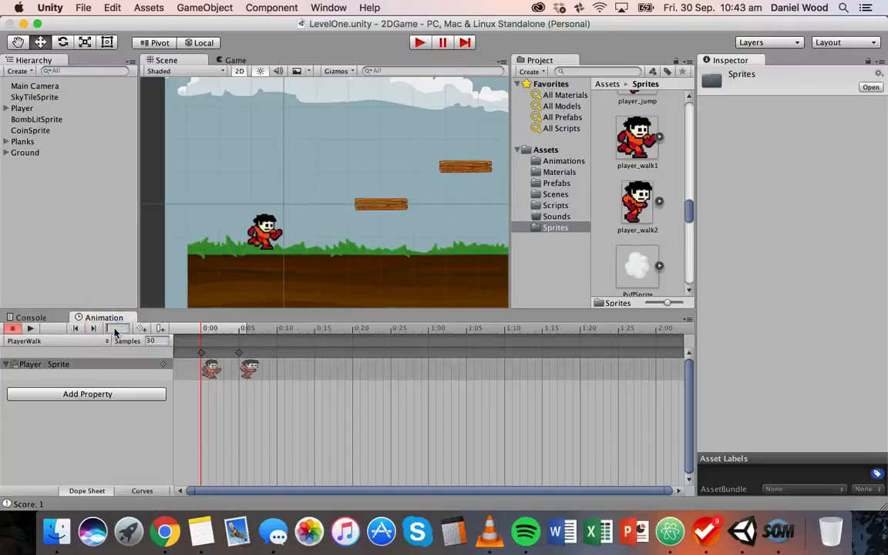
{"action": "left_click", "coordinate": [161, 341]}
{"action": "type", "text": "8"}
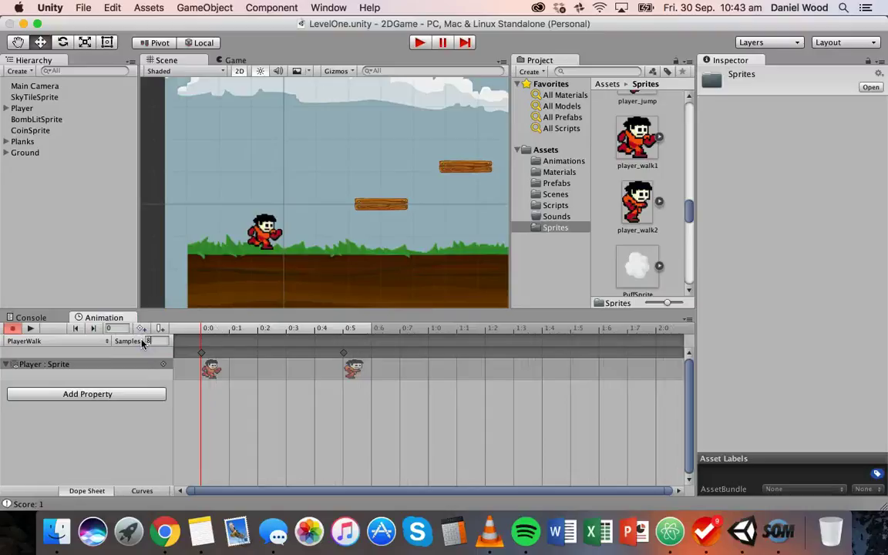
{"action": "left_click", "coordinate": [26, 340]}
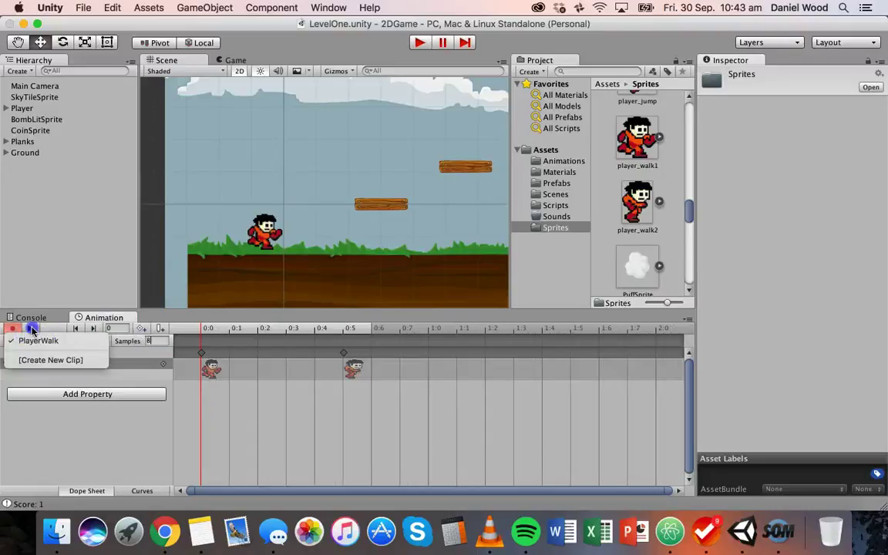
{"action": "left_click", "coordinate": [31, 329]}
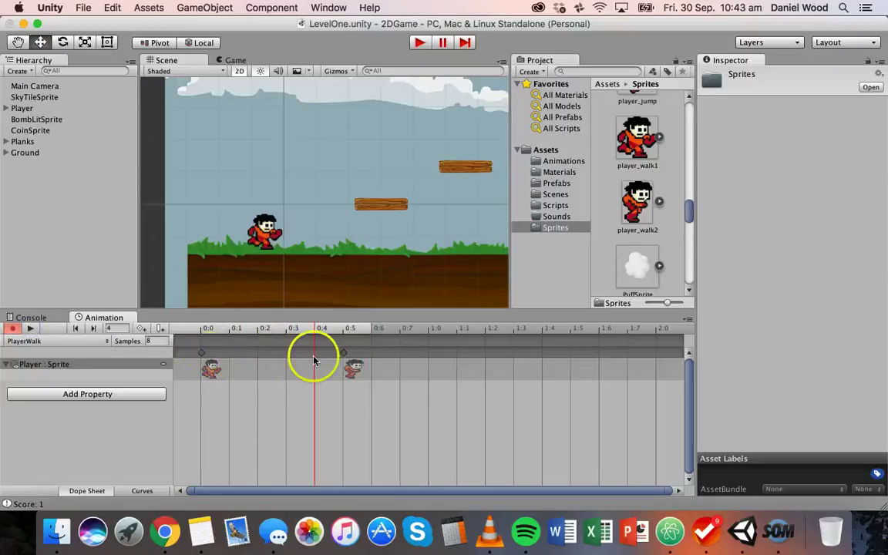
Move the player_walk2 keyframe from 0:5 to 0:1 and check both frames
{"action": "left_click_drag", "start_coordinate": [348, 368], "coordinate": [241, 367]}
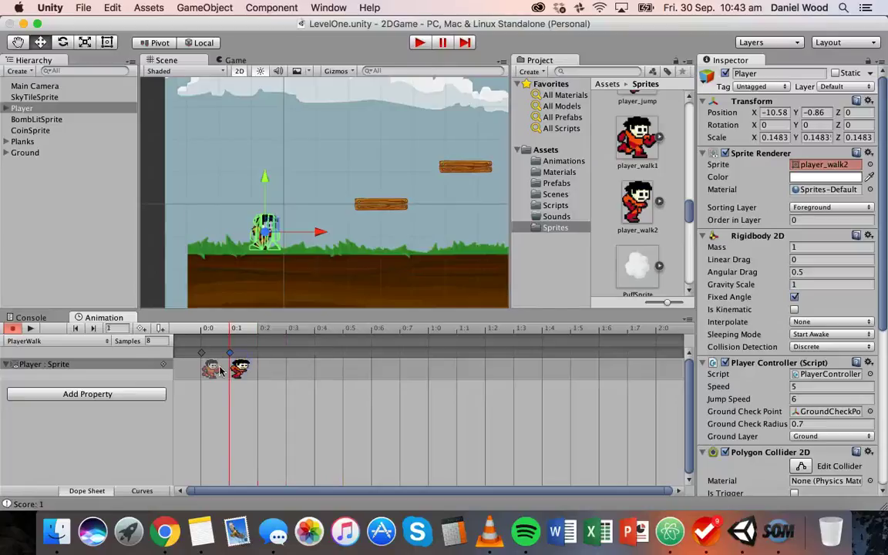
{"action": "left_click", "coordinate": [210, 368]}
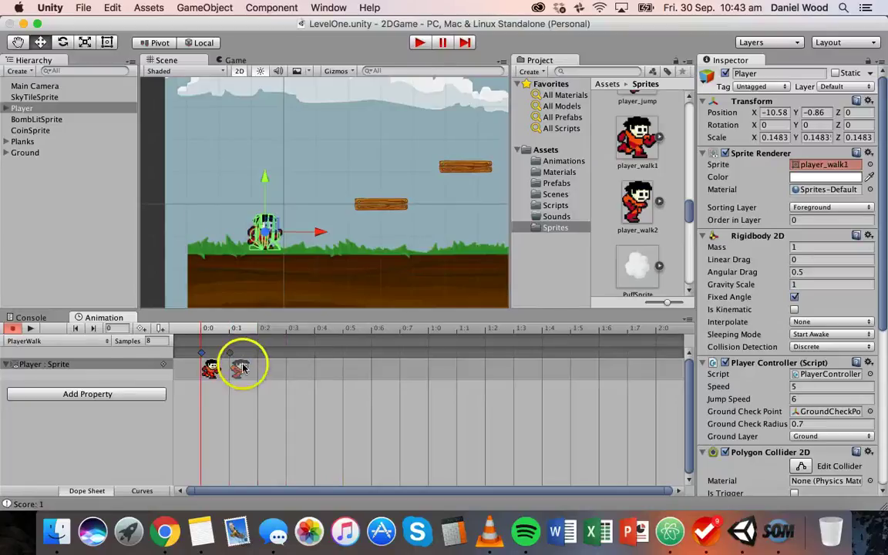
{"action": "left_click", "coordinate": [240, 365]}
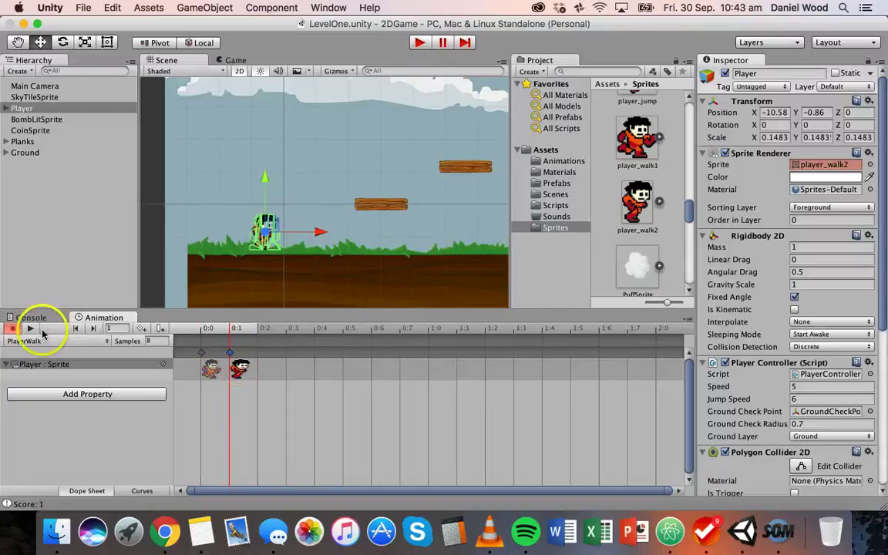
Preview the PlayerWalk loop several times with Play and Stop
{"action": "left_click", "coordinate": [30, 328]}
{"action": "left_click", "coordinate": [80, 422]}
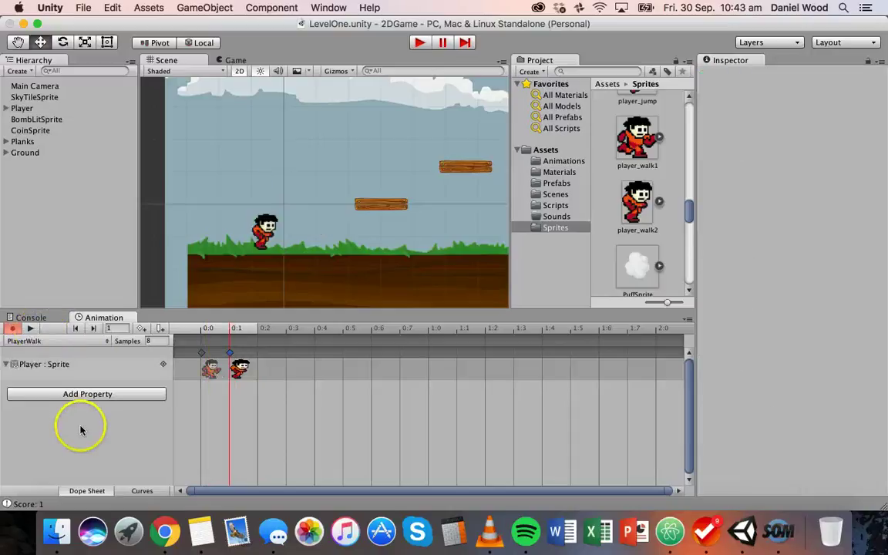
{"action": "left_click", "coordinate": [59, 383]}
{"action": "left_click", "coordinate": [34, 330]}
{"action": "left_click", "coordinate": [85, 433]}
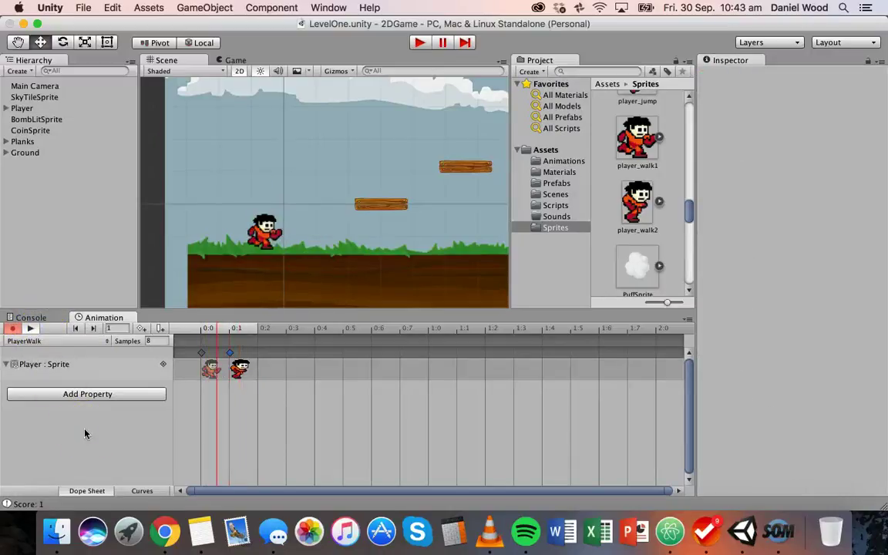
{"action": "left_click", "coordinate": [75, 337]}
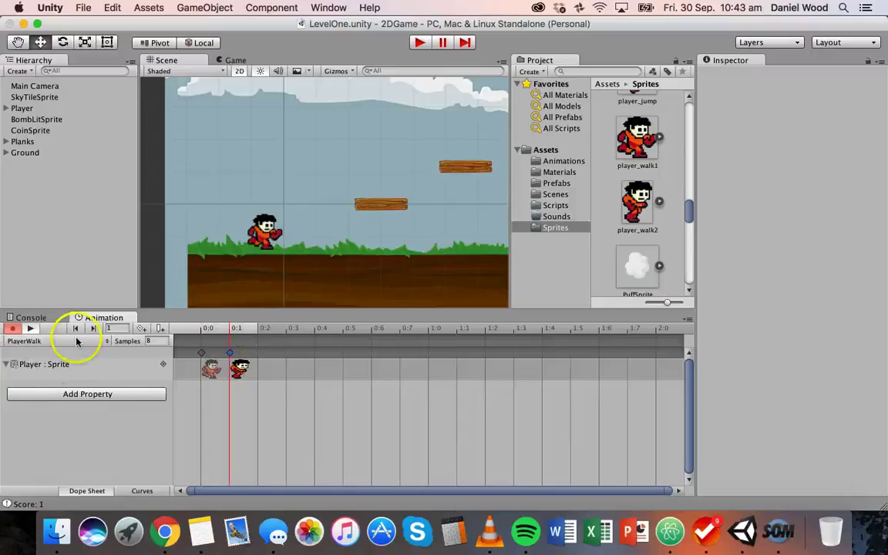
{"action": "left_click", "coordinate": [30, 329]}
{"action": "left_click", "coordinate": [111, 326]}
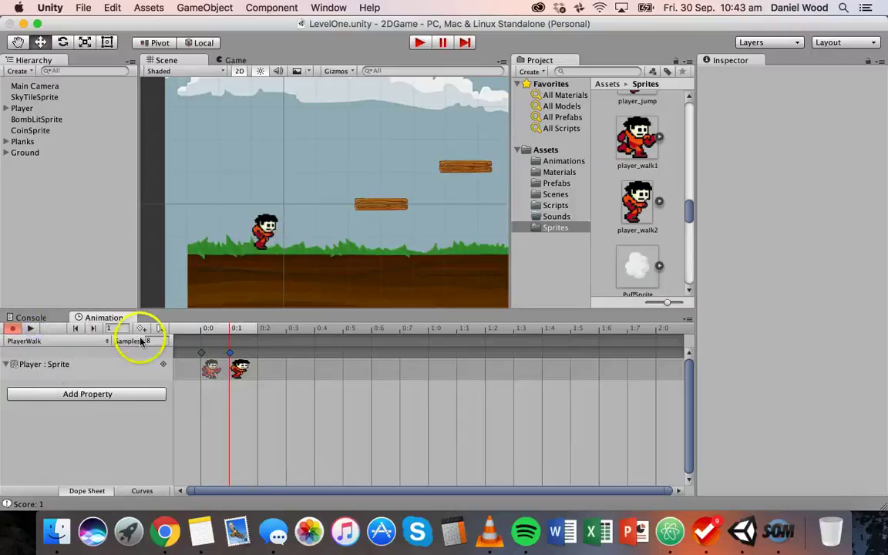
{"action": "key", "text": "Return"}
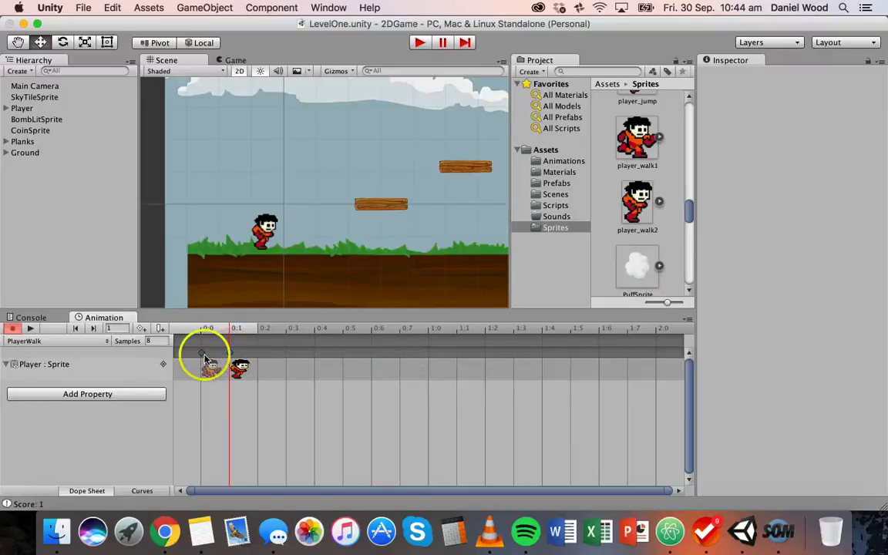
Select the player_walk2 keyframe at 0:1, leaving keyframe recording on
{"action": "left_click", "coordinate": [230, 380]}
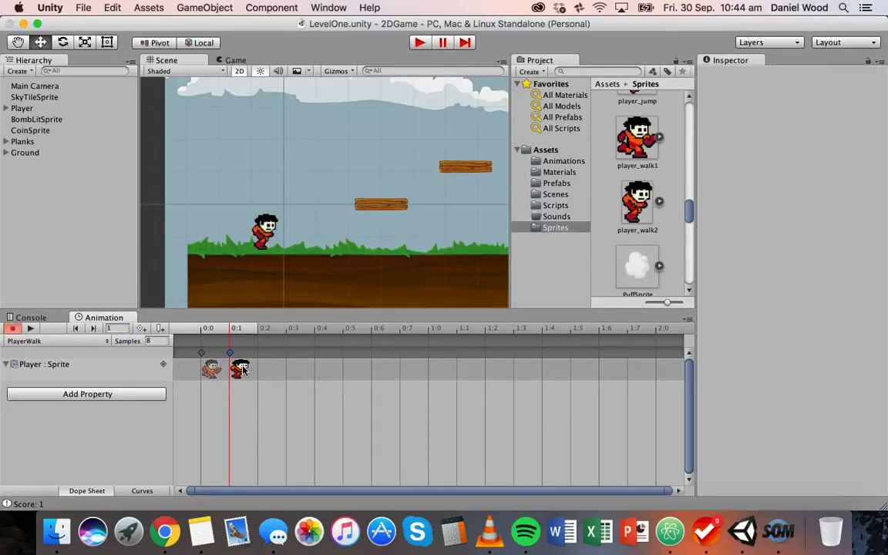
{"action": "left_click_drag", "start_coordinate": [240, 368], "coordinate": [258, 376]}
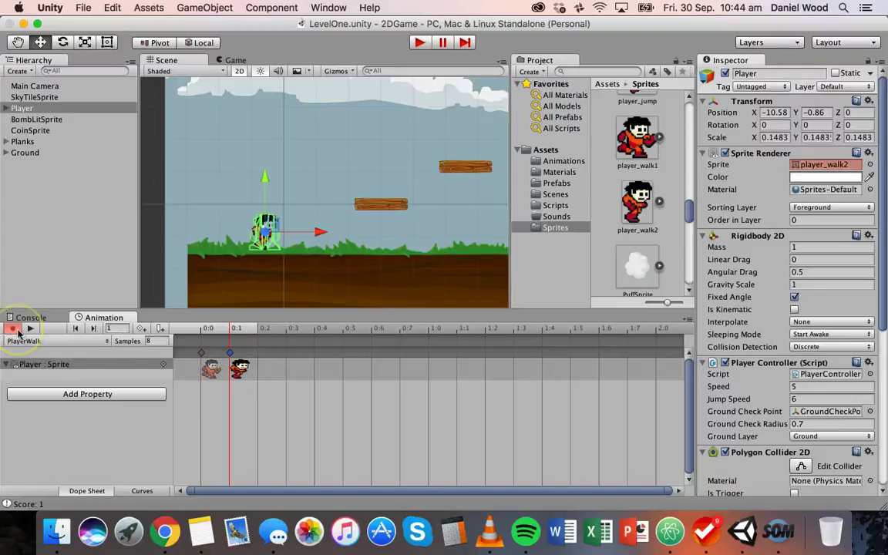
{"action": "left_click", "coordinate": [14, 329]}
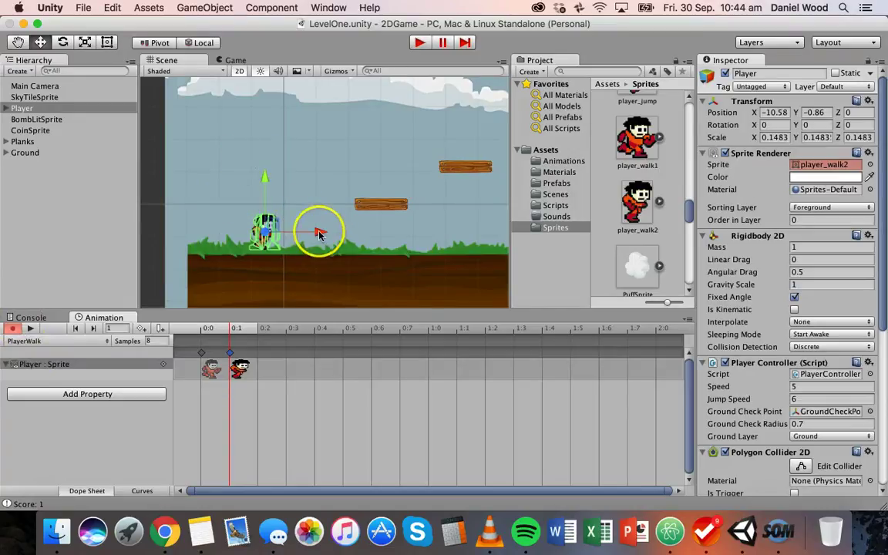
{"action": "left_click_drag", "start_coordinate": [320, 233], "coordinate": [364, 228]}
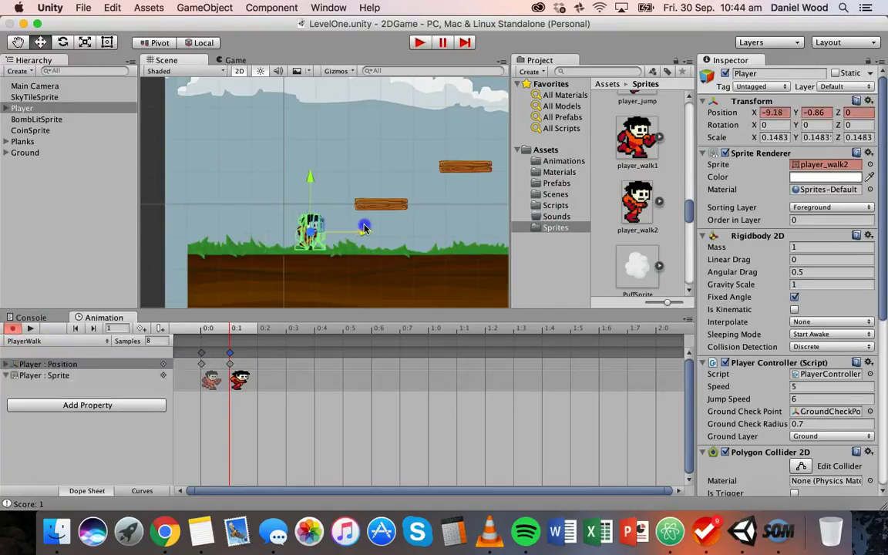
{"action": "left_click", "coordinate": [30, 329]}
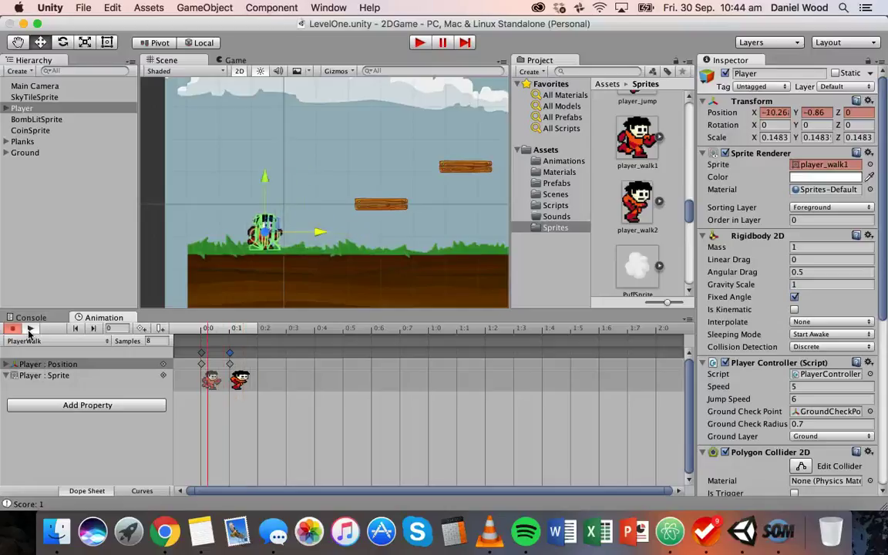
{"action": "left_click", "coordinate": [28, 330]}
{"action": "left_click", "coordinate": [239, 378]}
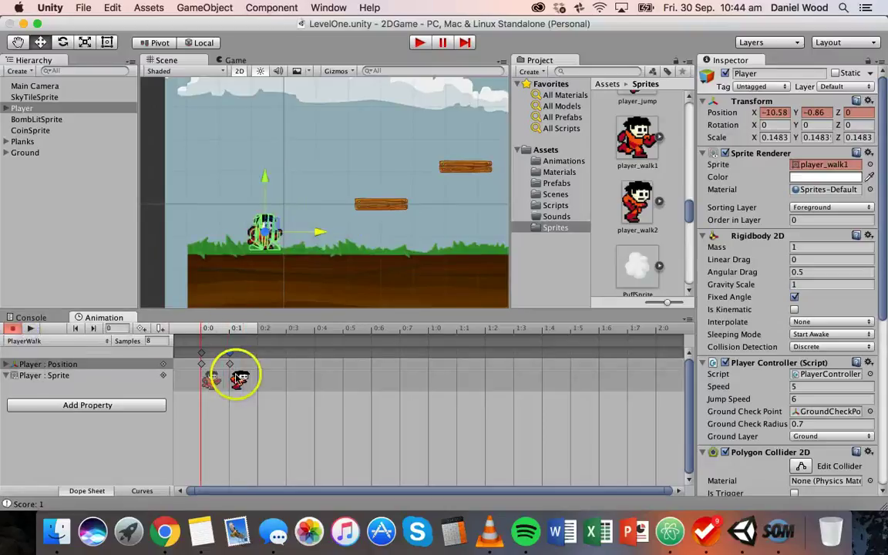
{"action": "key", "text": "super+BackSpace"}
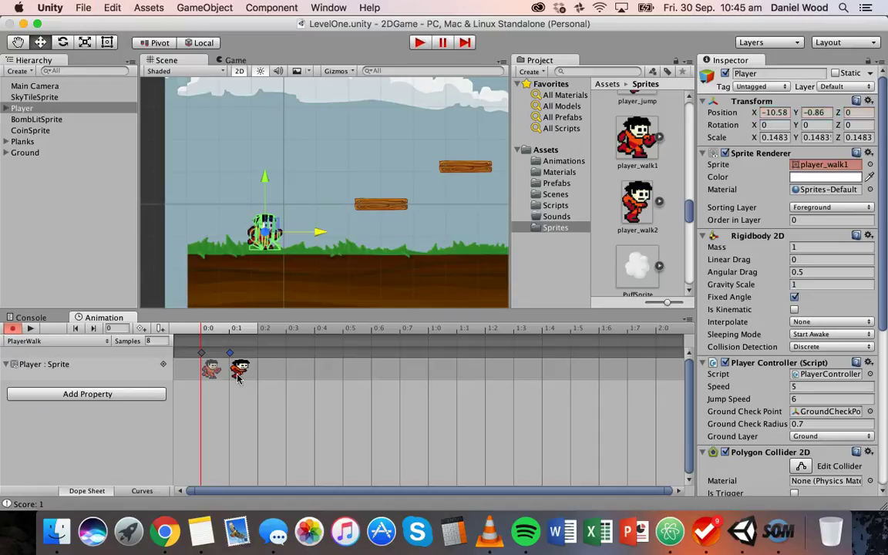
{"action": "left_click", "coordinate": [153, 335]}
{"action": "left_click", "coordinate": [104, 324]}
Turn off recording, preview the two-frame PlayerWalk loop, and open the clip list
{"action": "left_click", "coordinate": [242, 382]}
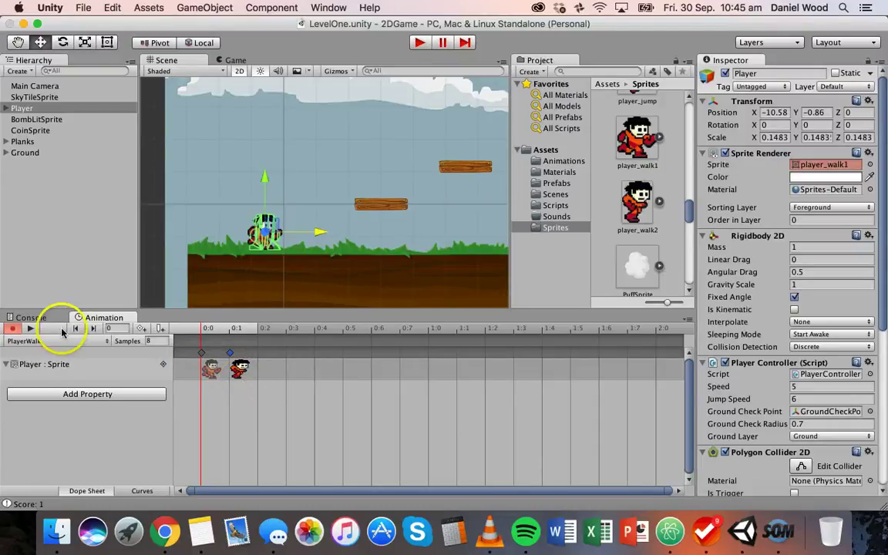
{"action": "left_click", "coordinate": [16, 329]}
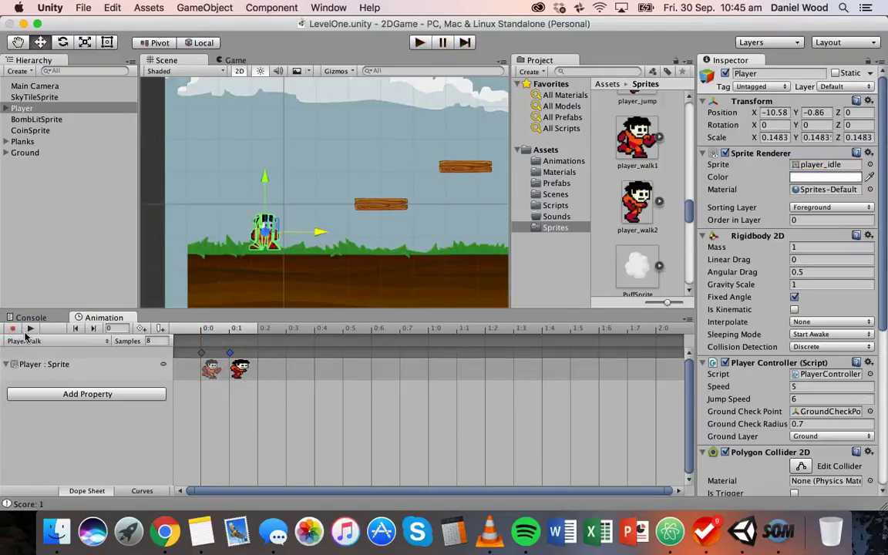
{"action": "left_click", "coordinate": [31, 328]}
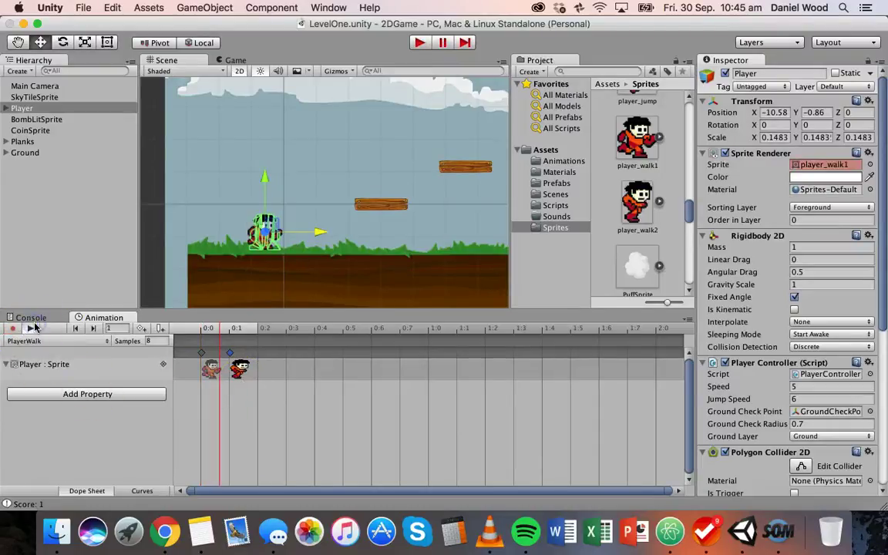
{"action": "left_click", "coordinate": [35, 326]}
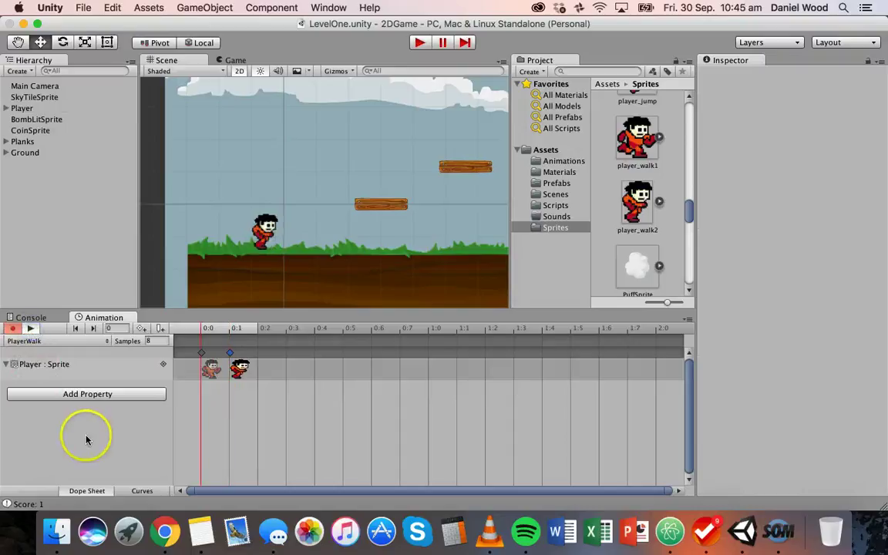
{"action": "left_click", "coordinate": [31, 328]}
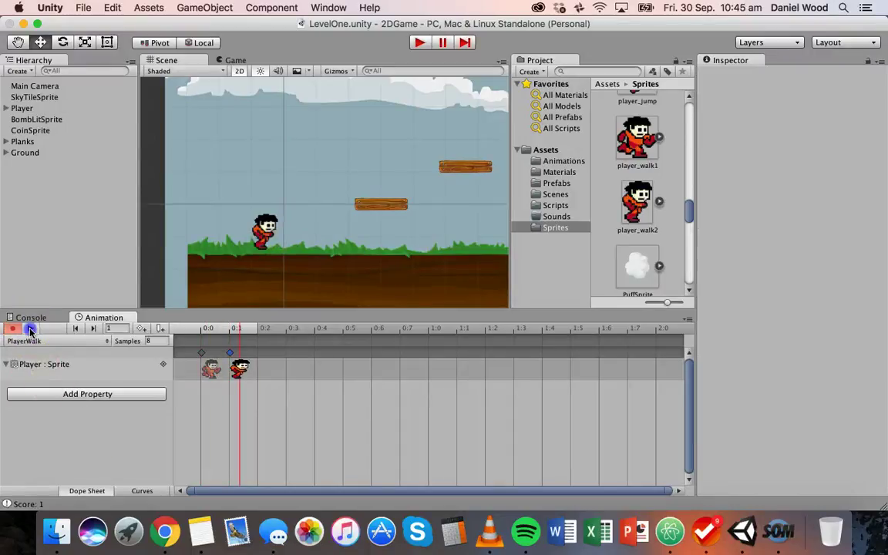
{"action": "left_click", "coordinate": [31, 329]}
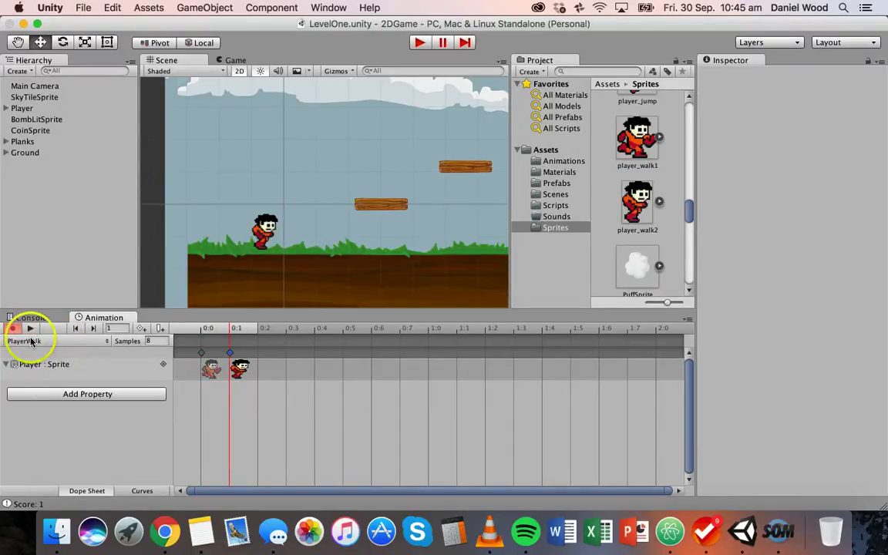
{"action": "left_click", "coordinate": [81, 341]}
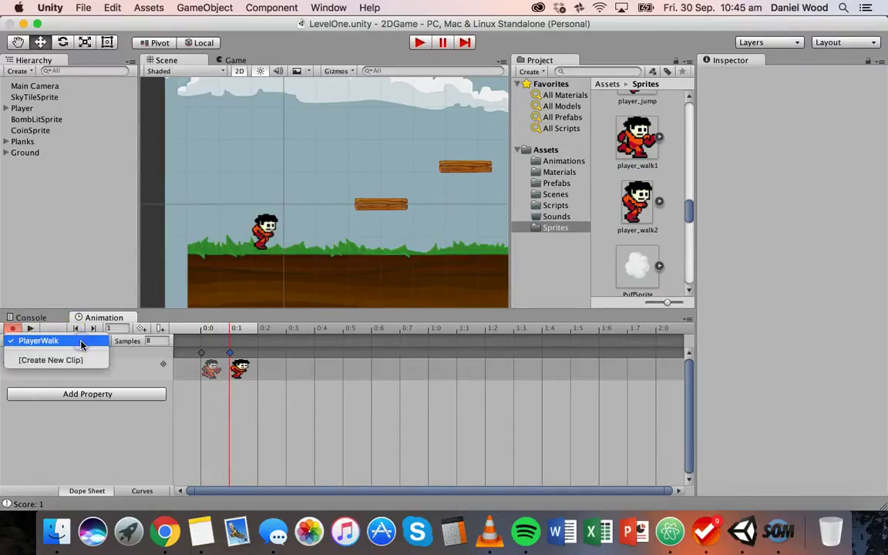
Create a new clip named PlayerJump saved in Assets/Animations
{"action": "left_click", "coordinate": [42, 360]}
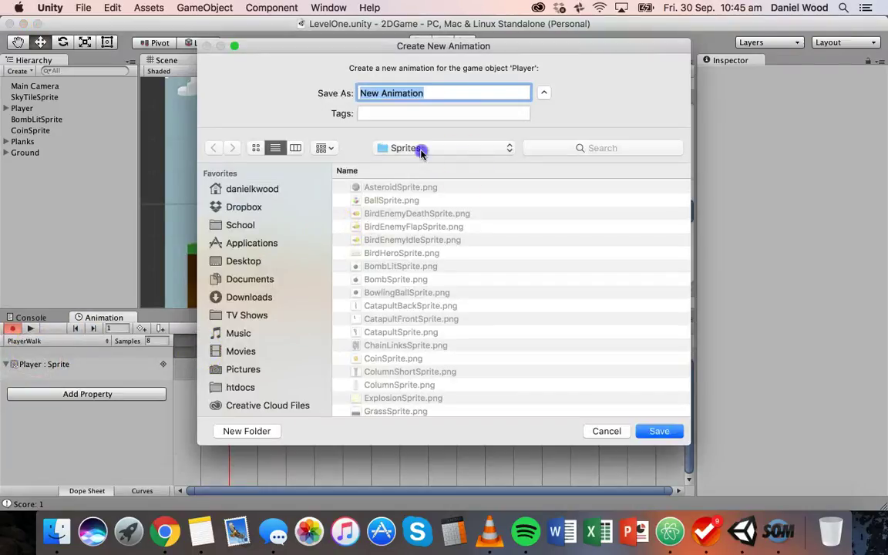
{"action": "left_click", "coordinate": [420, 148]}
{"action": "left_click", "coordinate": [416, 162]}
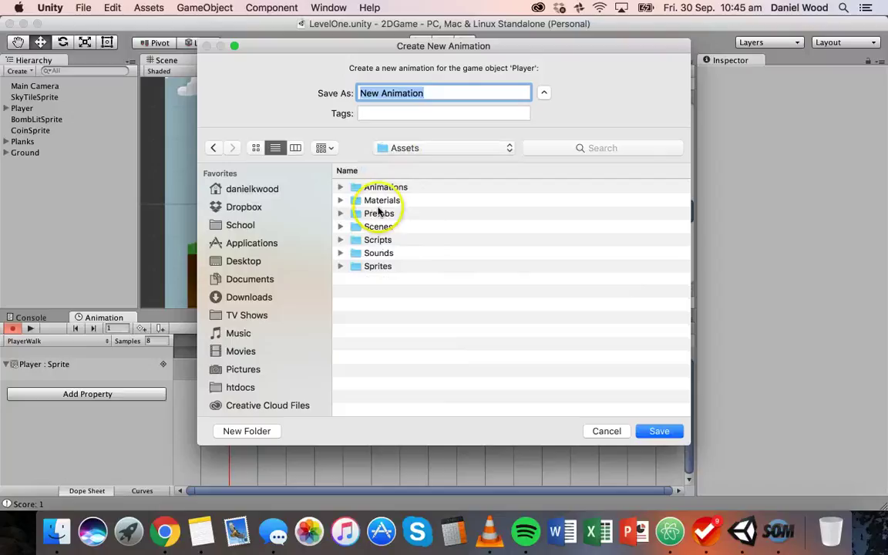
{"action": "double_click", "coordinate": [377, 187]}
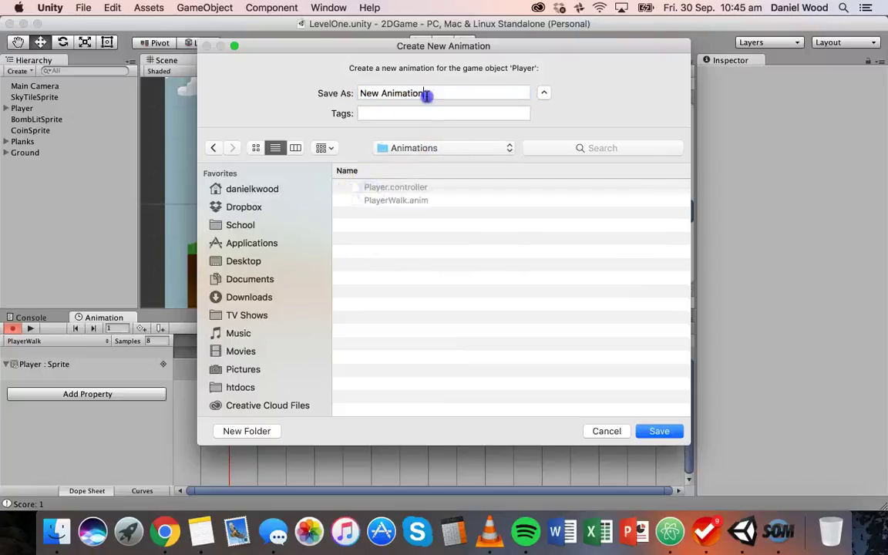
{"action": "left_click_drag", "start_coordinate": [426, 93], "coordinate": [339, 91]}
{"action": "type", "text": "Player"}
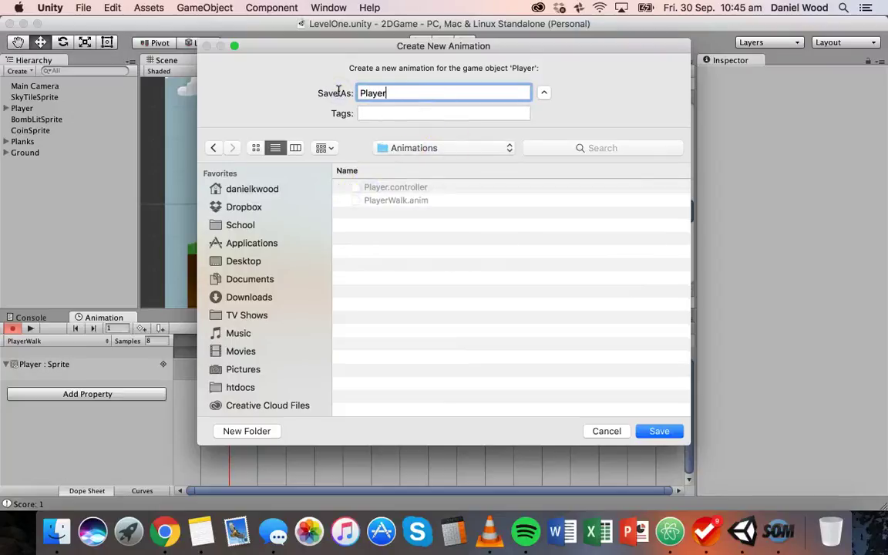
{"action": "type", "text": "Jump"}
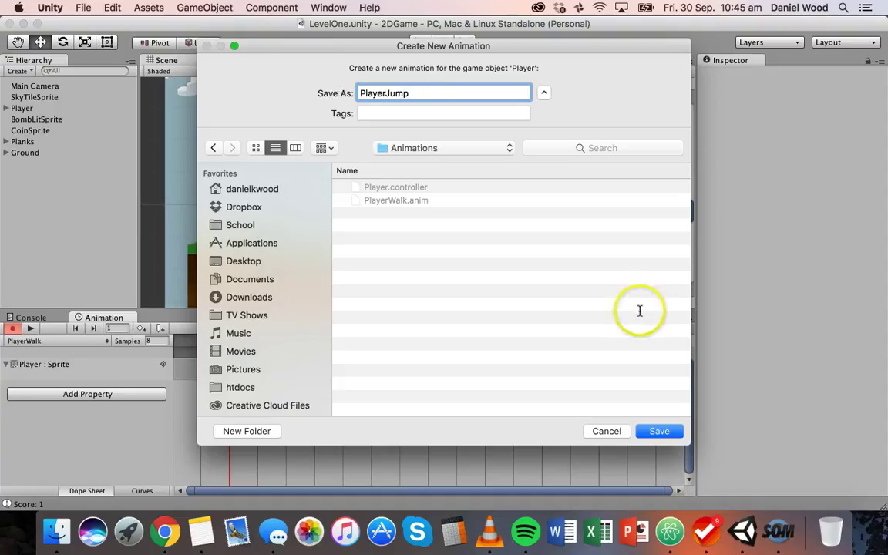
{"action": "left_click", "coordinate": [659, 431]}
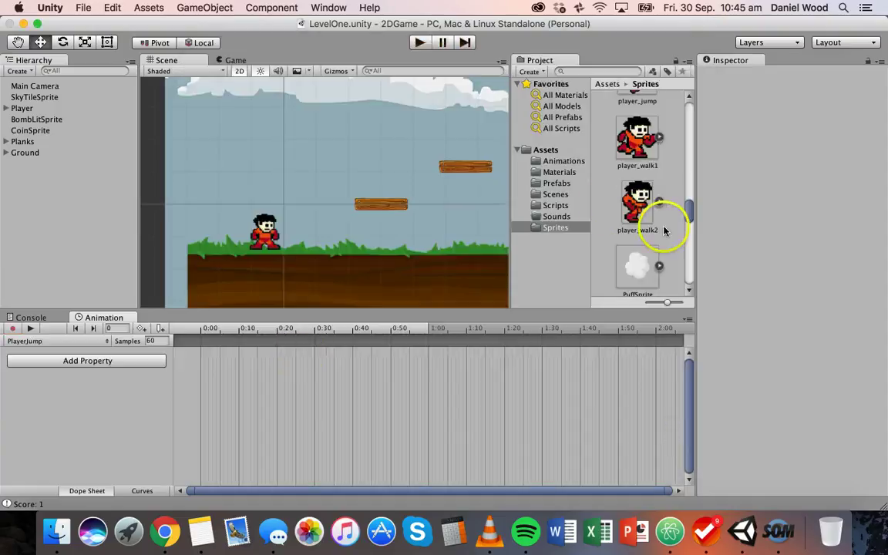
Drop the player_jump sprite onto the timeline as a 0:0 keyframe and turn recording off
{"action": "scroll", "coordinate": [663, 227], "scroll_direction": "up", "scroll_amount": 2}
{"action": "scroll", "coordinate": [663, 227], "scroll_direction": "up", "scroll_amount": 1}
{"action": "left_click_drag", "start_coordinate": [637, 158], "coordinate": [208, 364]}
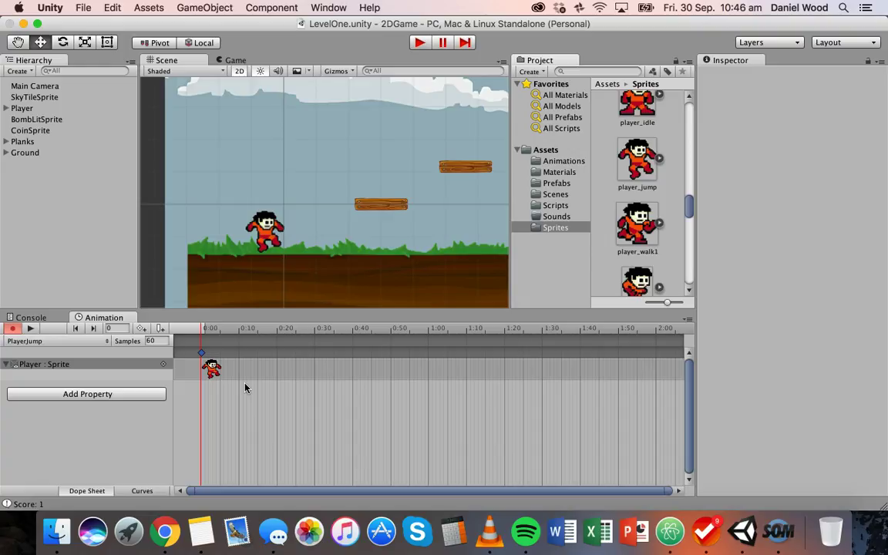
{"action": "left_click_drag", "start_coordinate": [284, 218], "coordinate": [281, 241]}
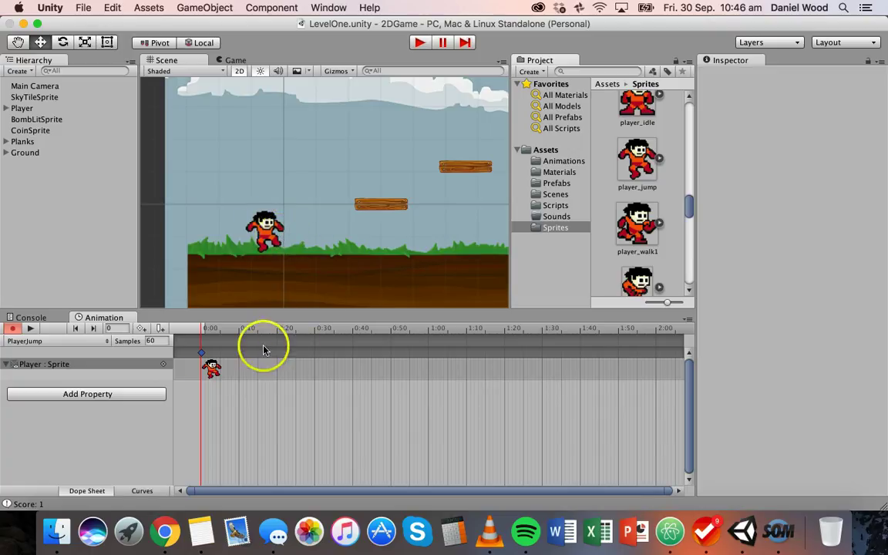
{"action": "left_click_drag", "start_coordinate": [263, 346], "coordinate": [207, 375]}
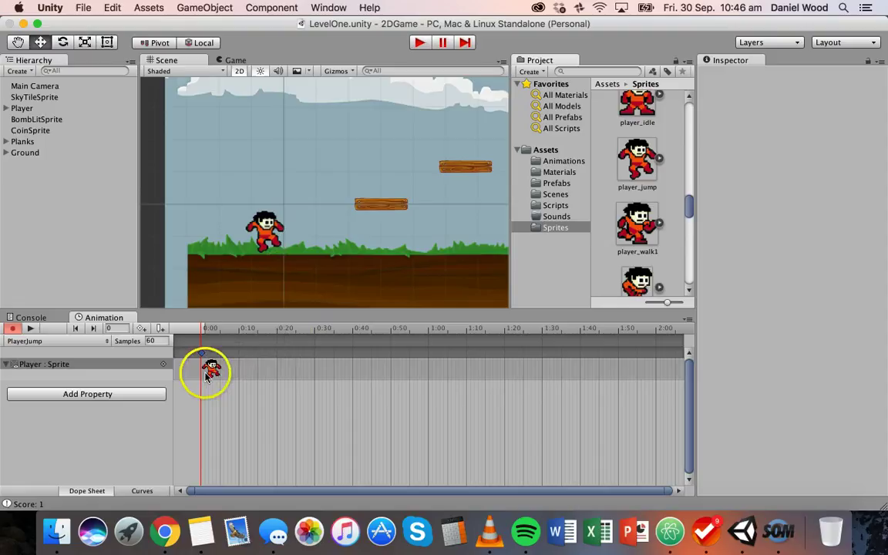
{"action": "left_click", "coordinate": [17, 329]}
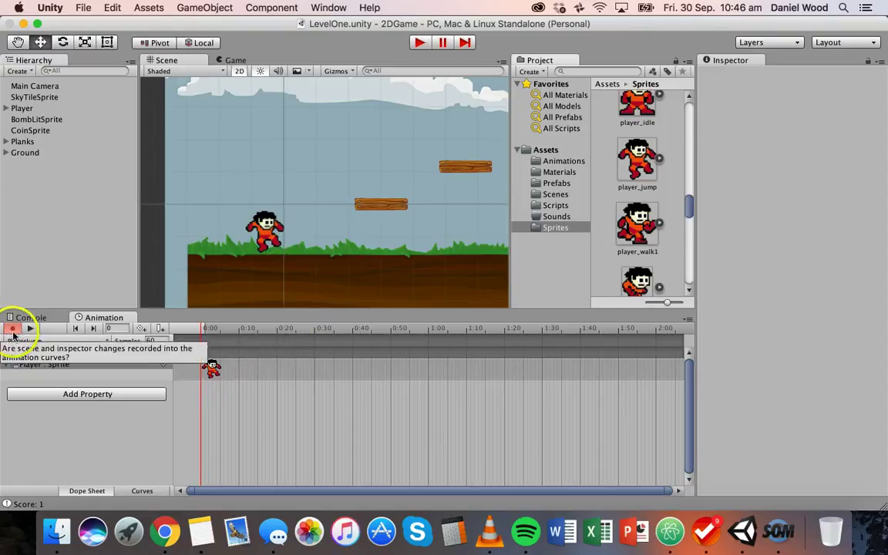
{"action": "left_click", "coordinate": [18, 330]}
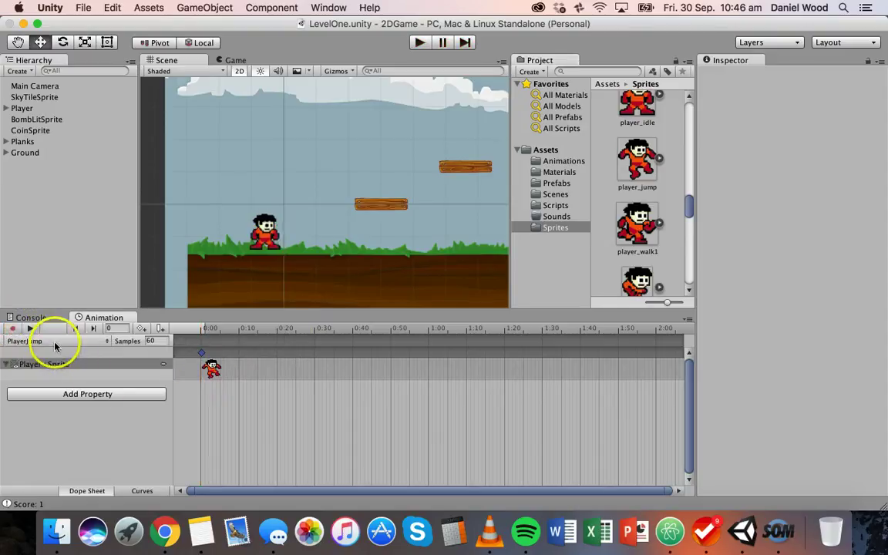
Create a new animation clip named PlayerIdle, saved in Assets > Animations
{"action": "left_click", "coordinate": [54, 341]}
{"action": "left_click", "coordinate": [55, 359]}
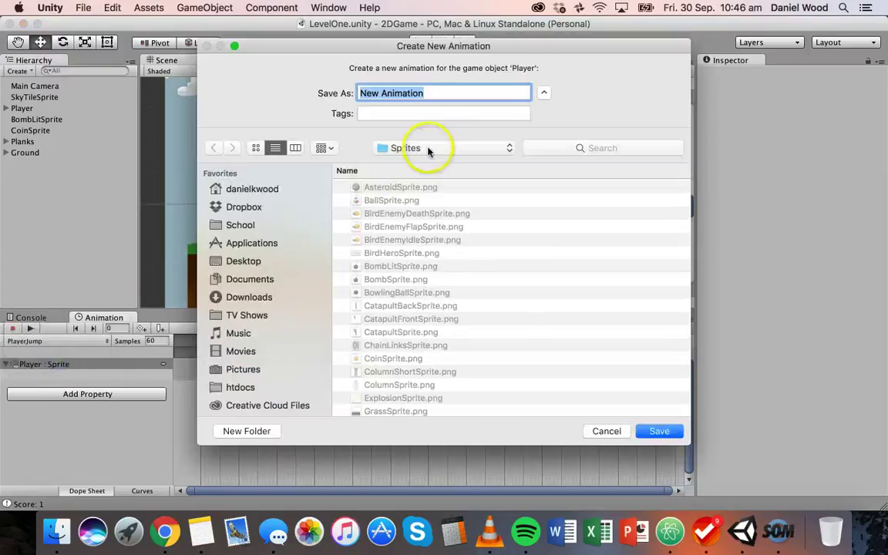
{"action": "left_click", "coordinate": [429, 149]}
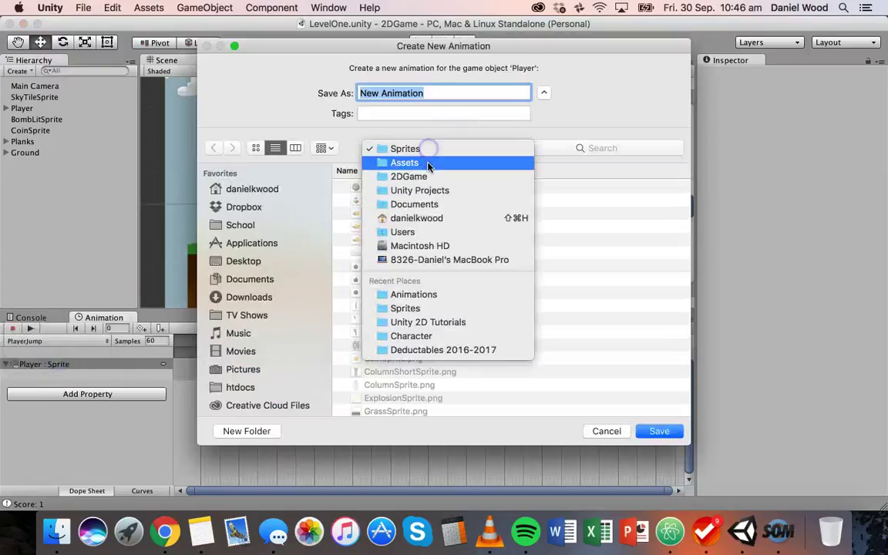
{"action": "left_click", "coordinate": [427, 161]}
{"action": "left_click", "coordinate": [388, 187]}
{"action": "double_click", "coordinate": [388, 188]}
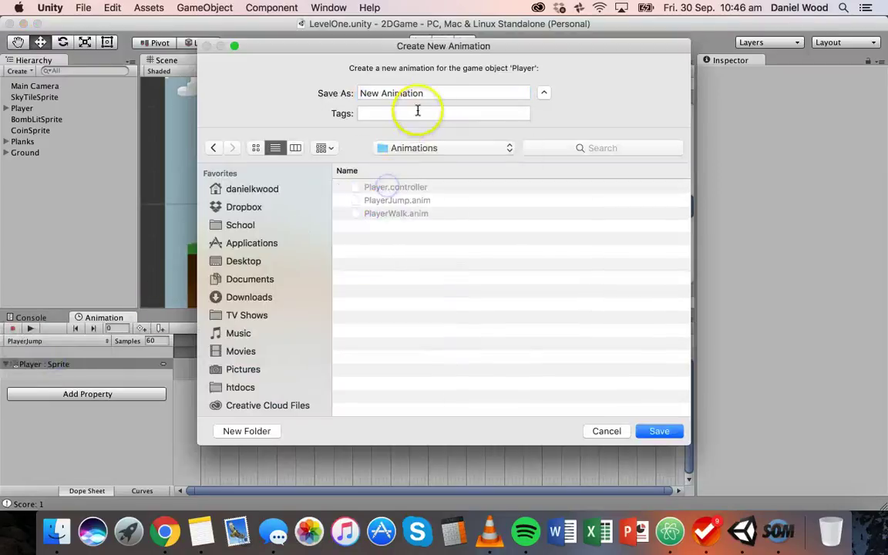
{"action": "left_click_drag", "start_coordinate": [436, 93], "coordinate": [353, 93]}
{"action": "type", "text": "PlayerIdle"}
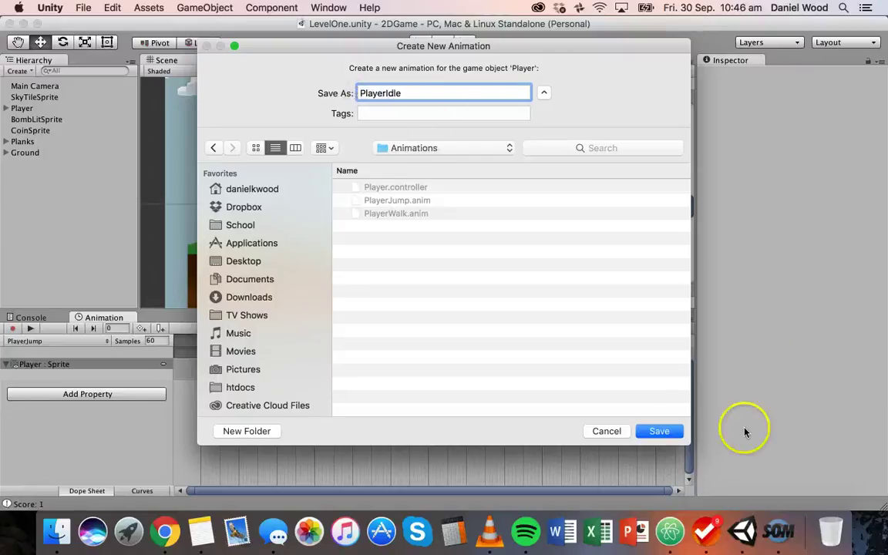
{"action": "left_click", "coordinate": [667, 429]}
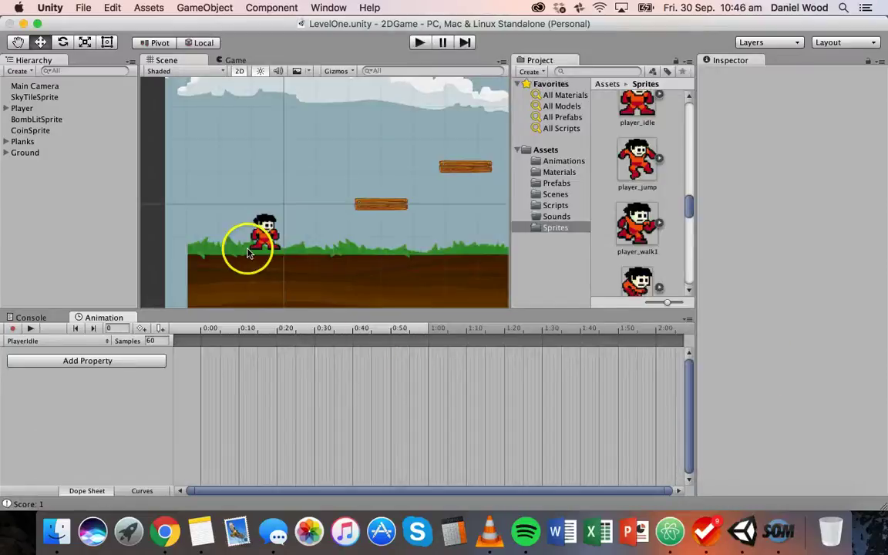
Add the player_idle sprite as PlayerIdle's keyframe at 0:0, then confirm the Player's three clips
{"action": "scroll", "coordinate": [653, 219], "scroll_direction": "up", "scroll_amount": 2}
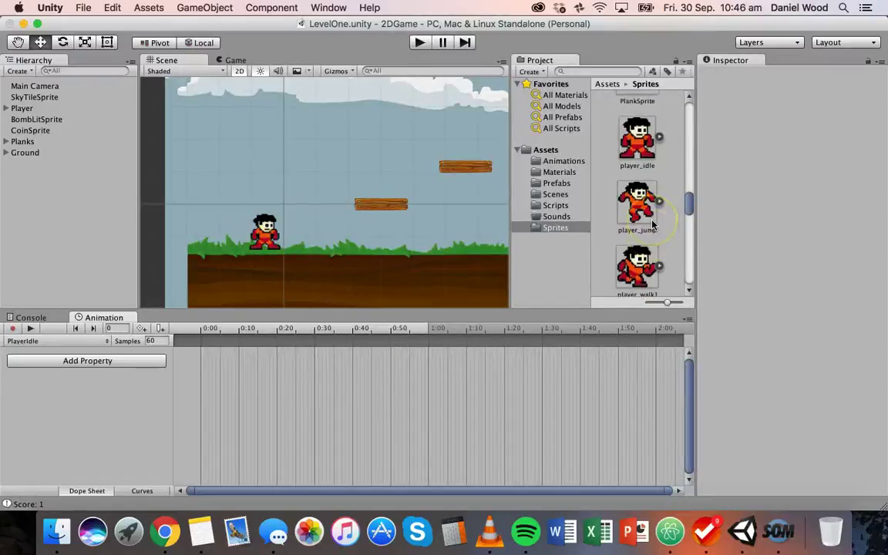
{"action": "left_click", "coordinate": [635, 160]}
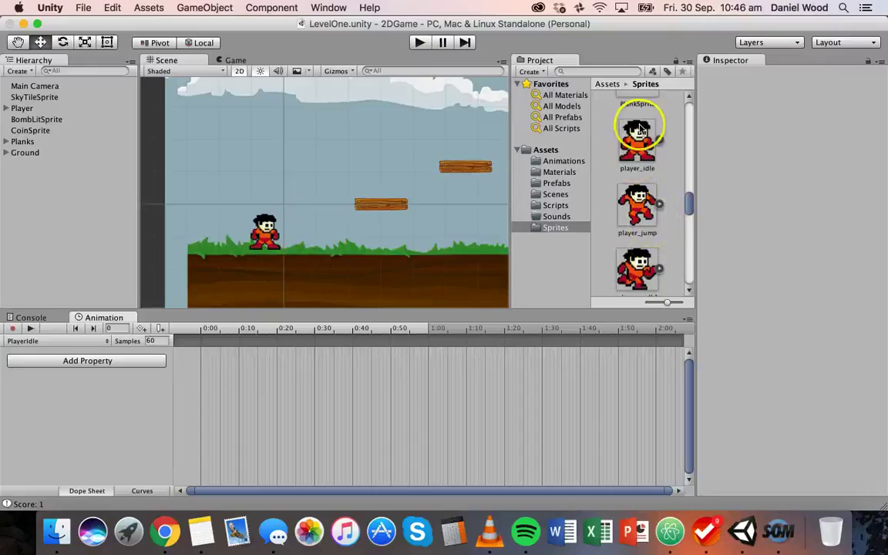
{"action": "left_click_drag", "start_coordinate": [635, 161], "coordinate": [201, 354]}
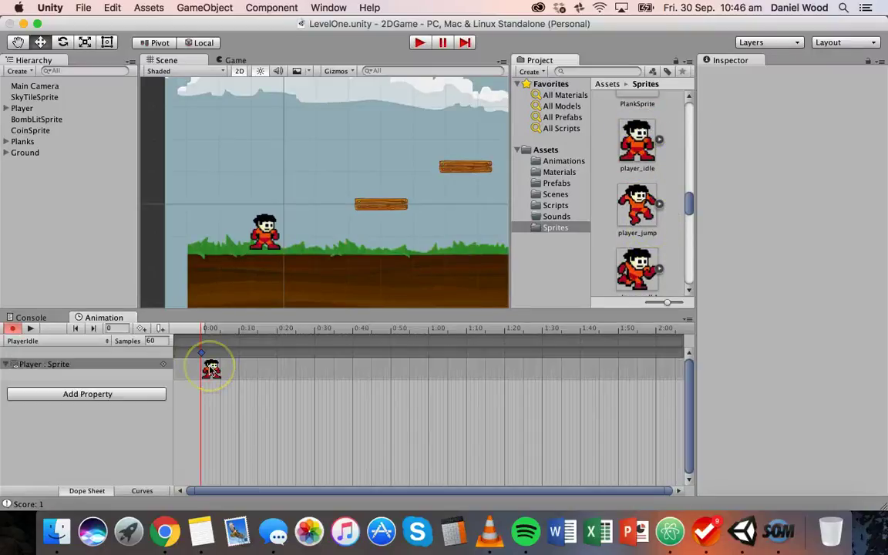
{"action": "left_click", "coordinate": [215, 385]}
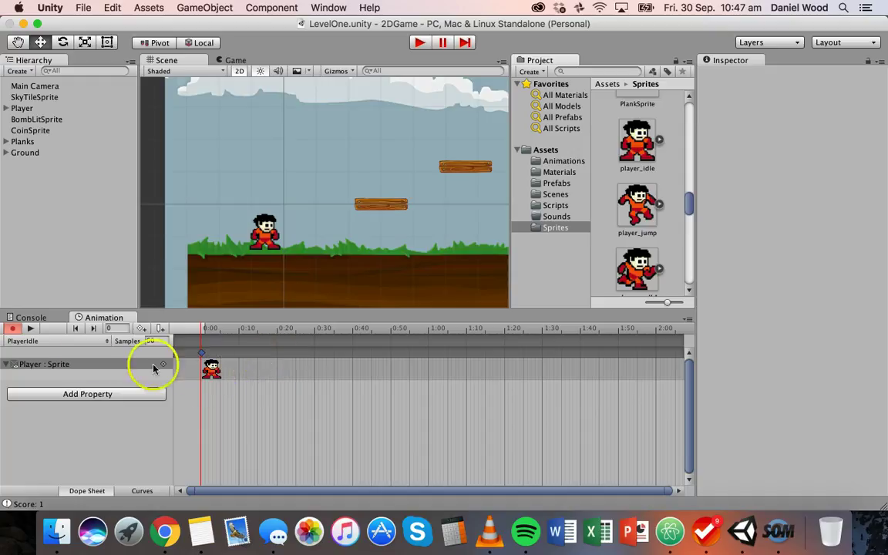
{"action": "left_click", "coordinate": [65, 341]}
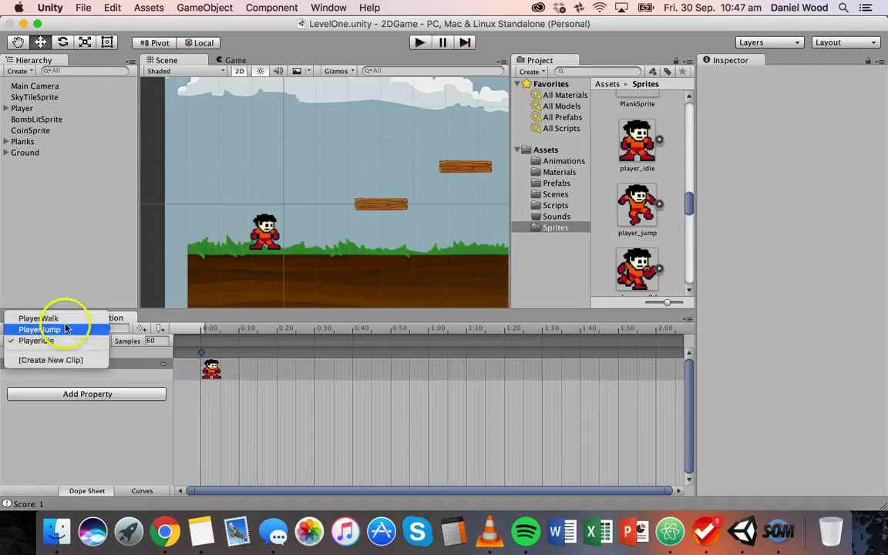
Dock the Project browser in the bottom panel beside Console, showing the top-level Assets folders
{"action": "left_click", "coordinate": [47, 254]}
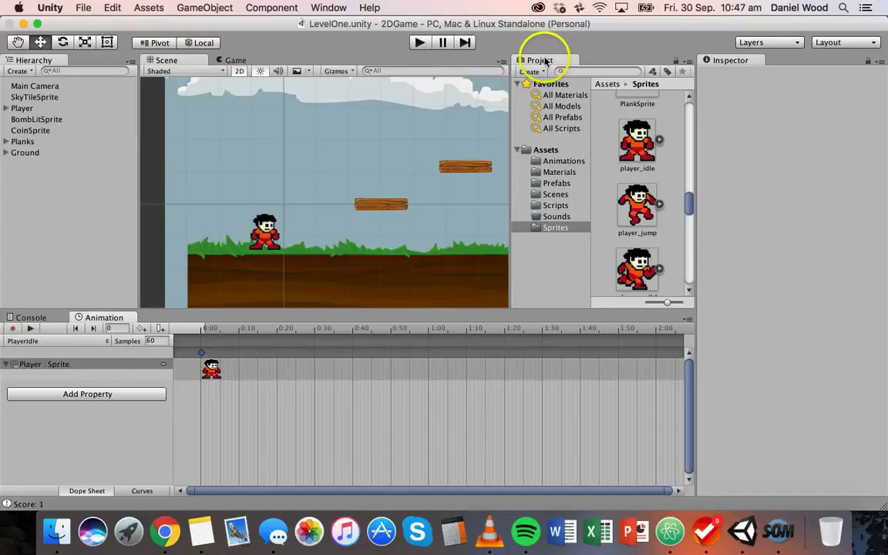
{"action": "left_click_drag", "start_coordinate": [543, 61], "coordinate": [27, 322]}
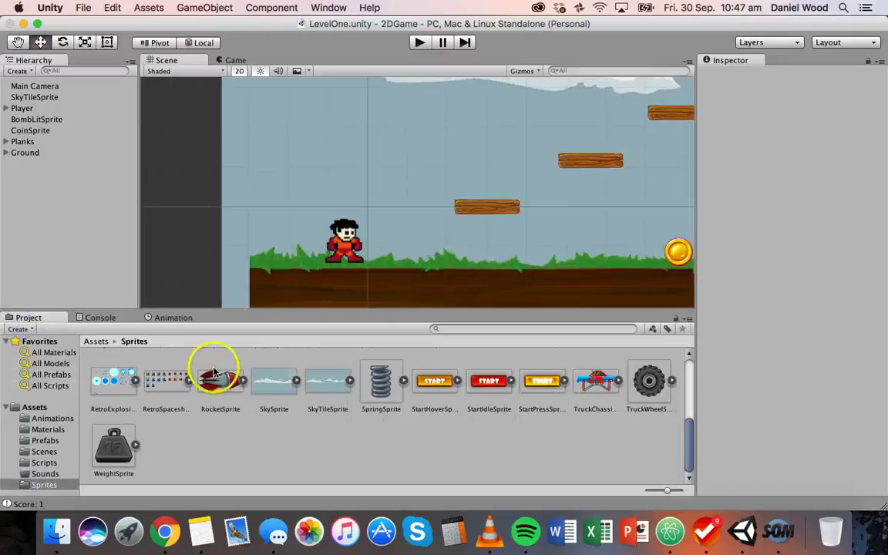
{"action": "left_click", "coordinate": [96, 341]}
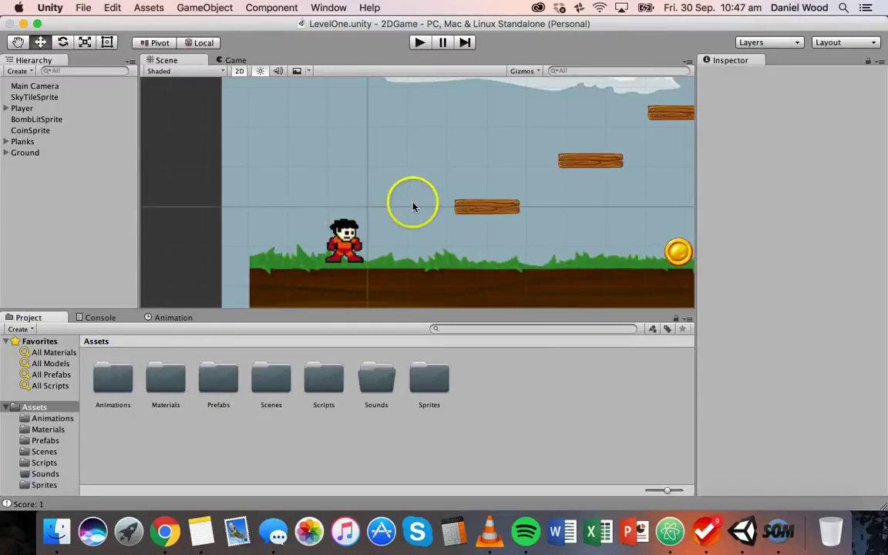
Scroll and pan the Scene view to see more of the level
{"action": "scroll", "coordinate": [454, 225], "scroll_direction": "down", "scroll_amount": 5}
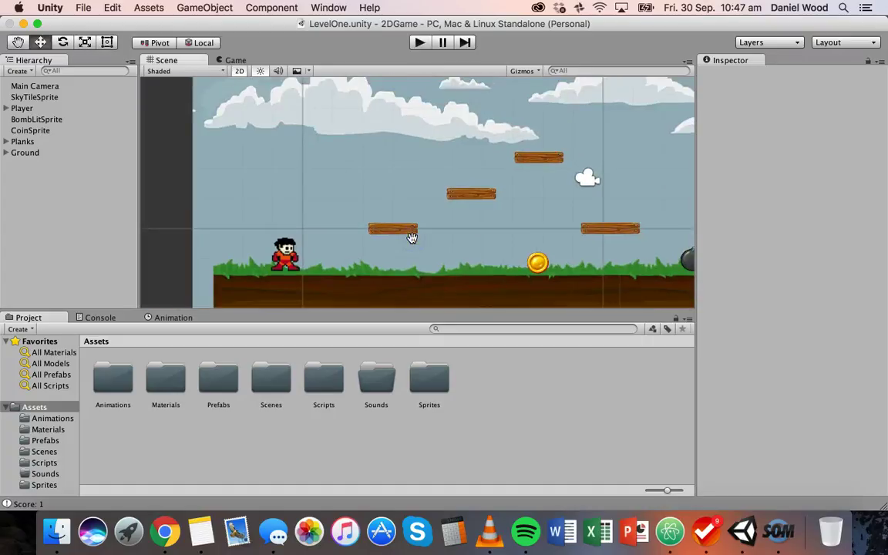
{"action": "scroll", "coordinate": [447, 227], "scroll_direction": "right", "scroll_amount": 2}
{"action": "scroll", "coordinate": [440, 230], "scroll_direction": "down", "scroll_amount": 3}
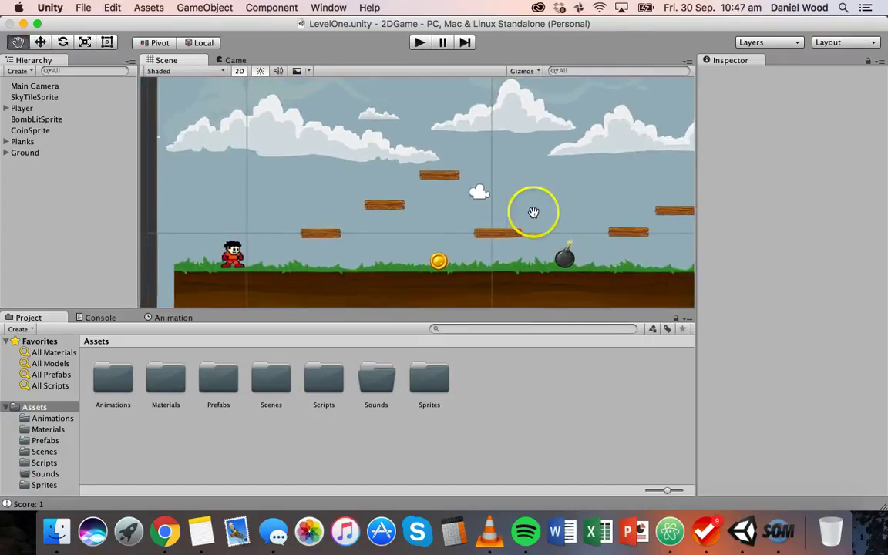
{"action": "left_click_drag", "start_coordinate": [531, 212], "coordinate": [490, 226]}
{"action": "middle_click_drag", "start_coordinate": [489, 225], "coordinate": [487, 234]}
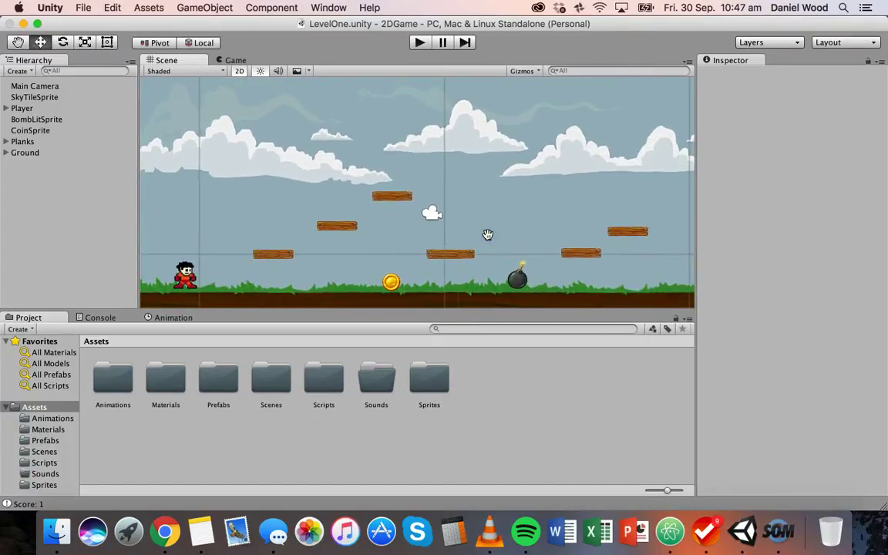